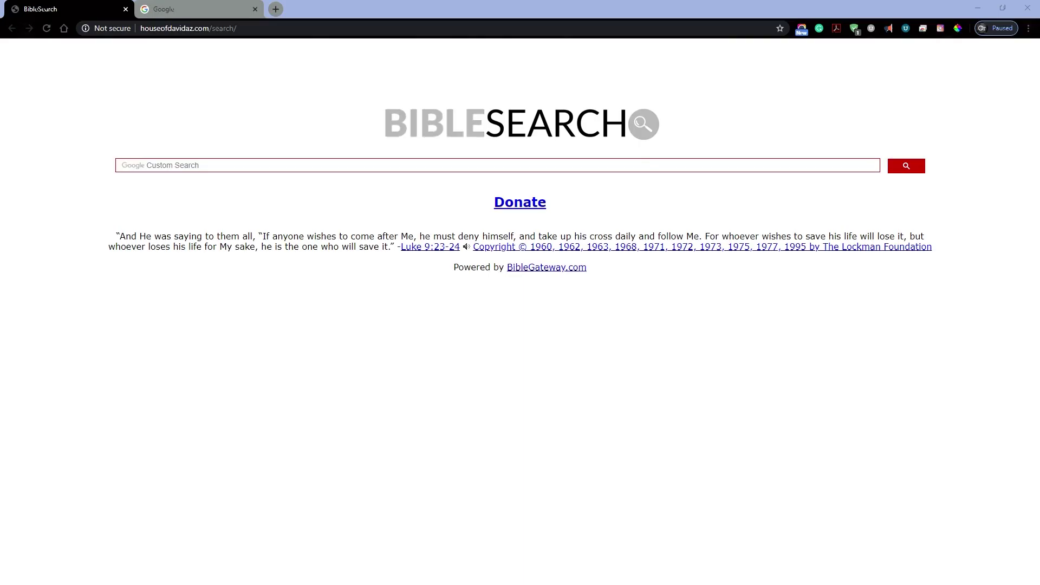
# Step: Select Chrome's address bar to leave the Bible search page for facebook.com
pyautogui.click(283, 28)
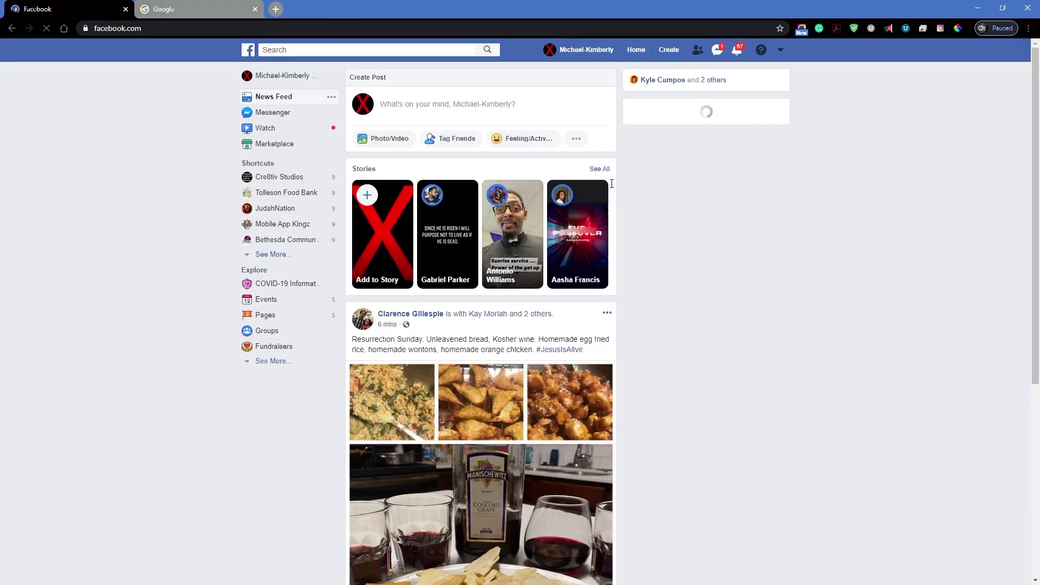
# Step: Search Facebook for 'obs' and open the OBS Users group page
pyautogui.click(459, 49)
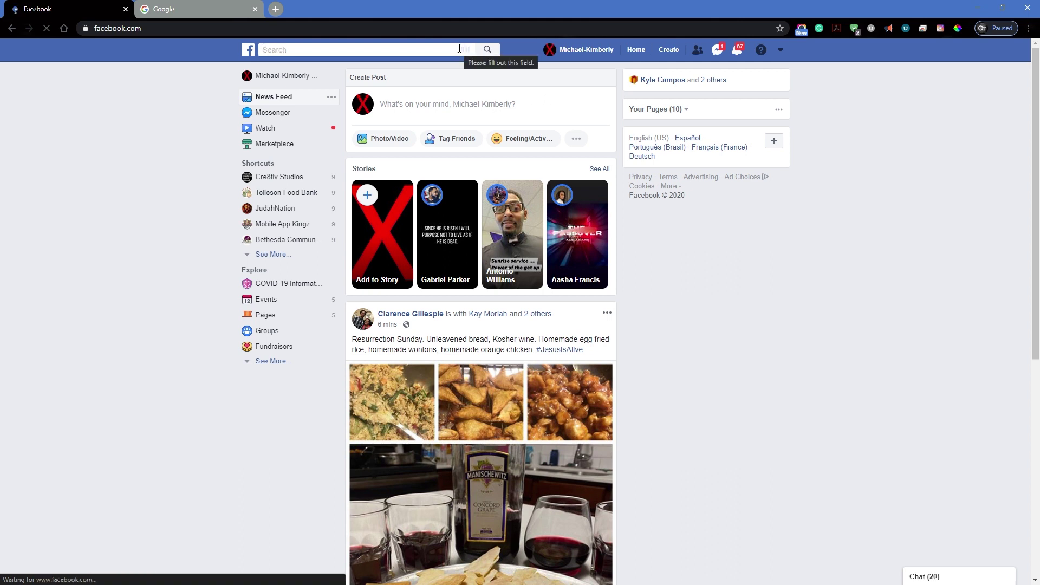
pyautogui.write('o')
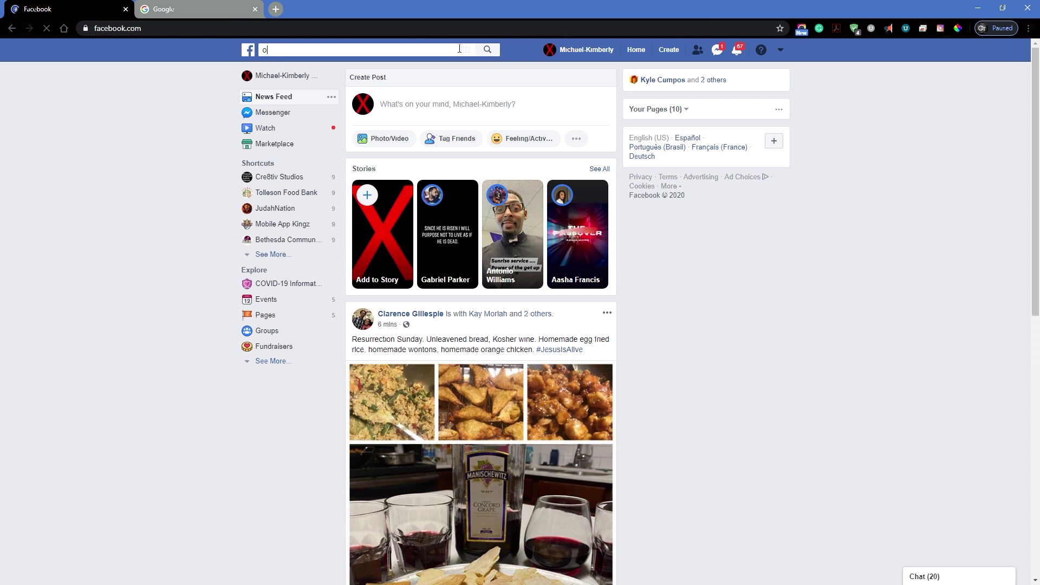
pyautogui.write('bs')
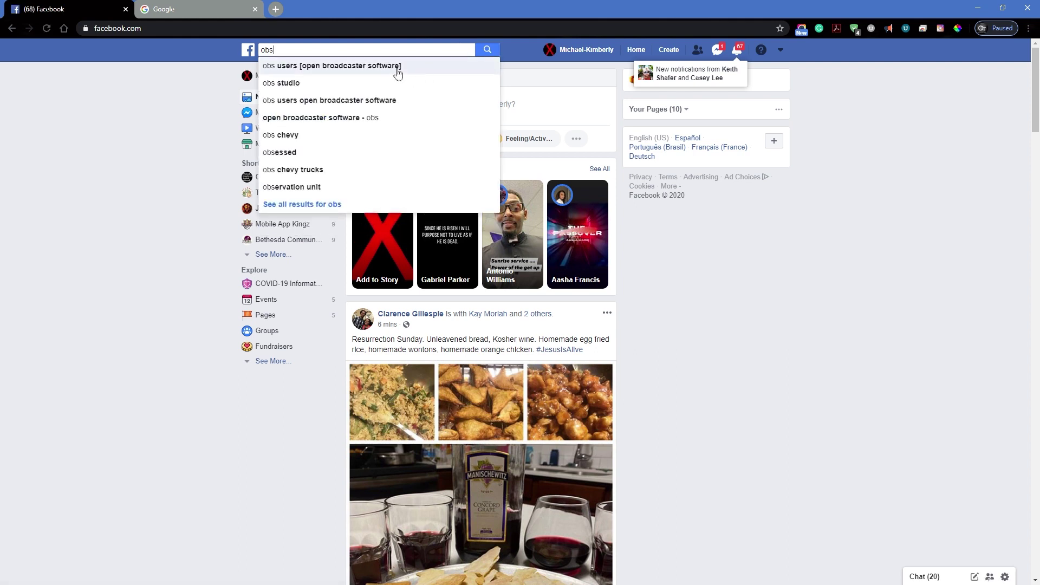
pyautogui.click(398, 67)
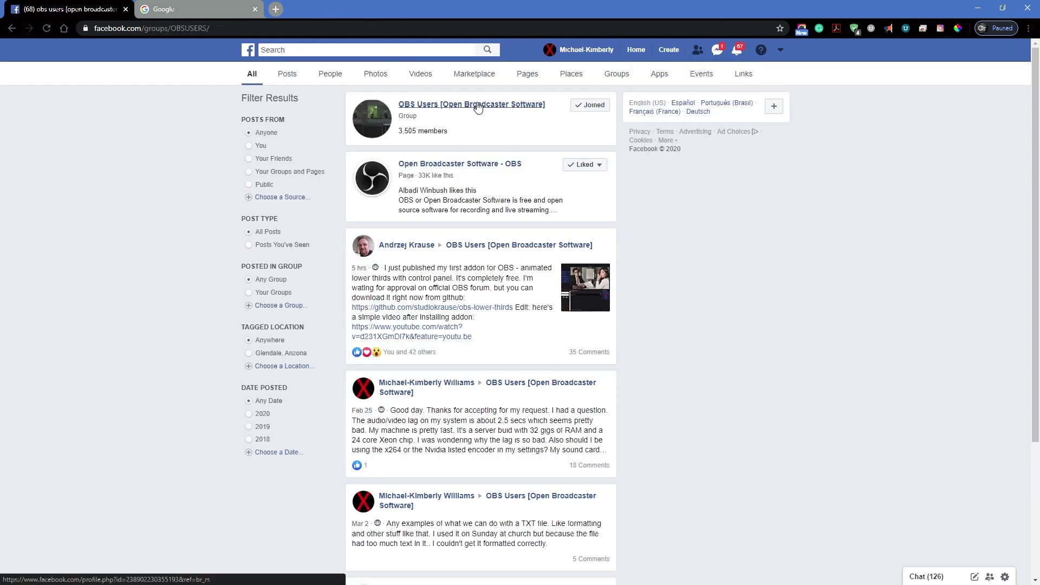
pyautogui.click(477, 106)
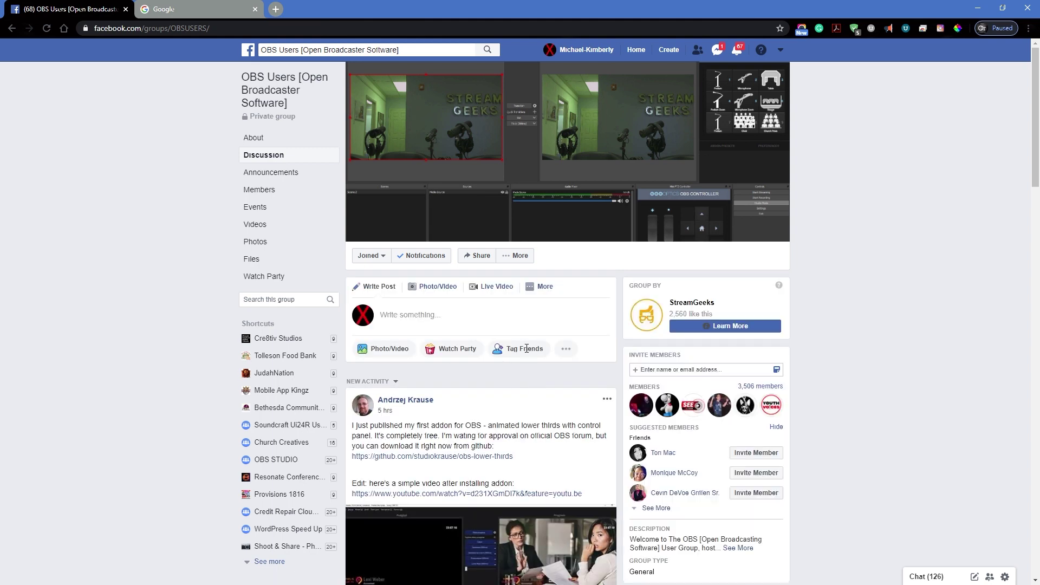
# Step: Like the reply asking how to install the lower-thirds addon
pyautogui.scroll(-9, 507, 336)
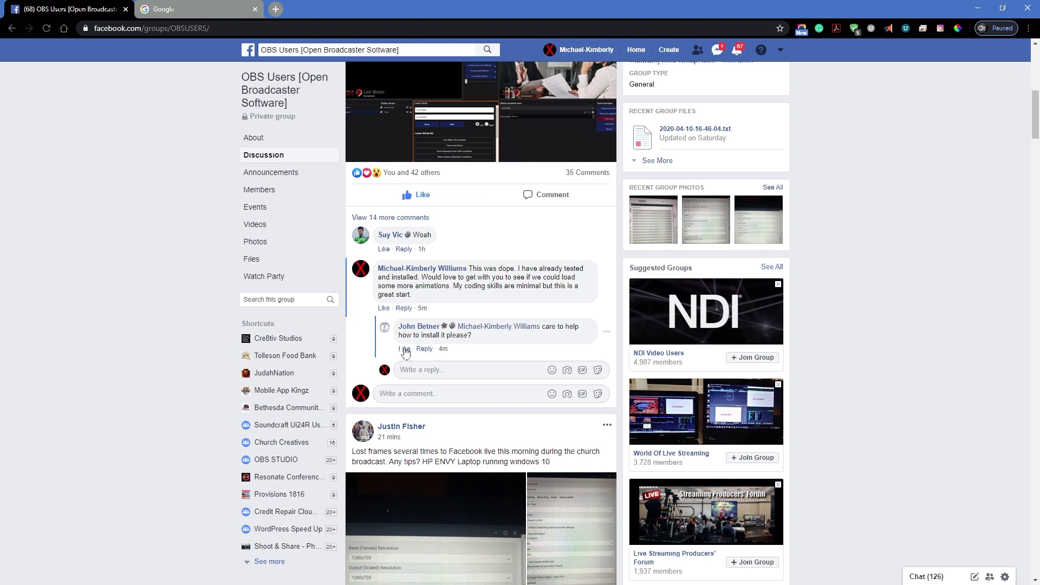
pyautogui.click(404, 348)
pyautogui.scroll(4, 537, 348)
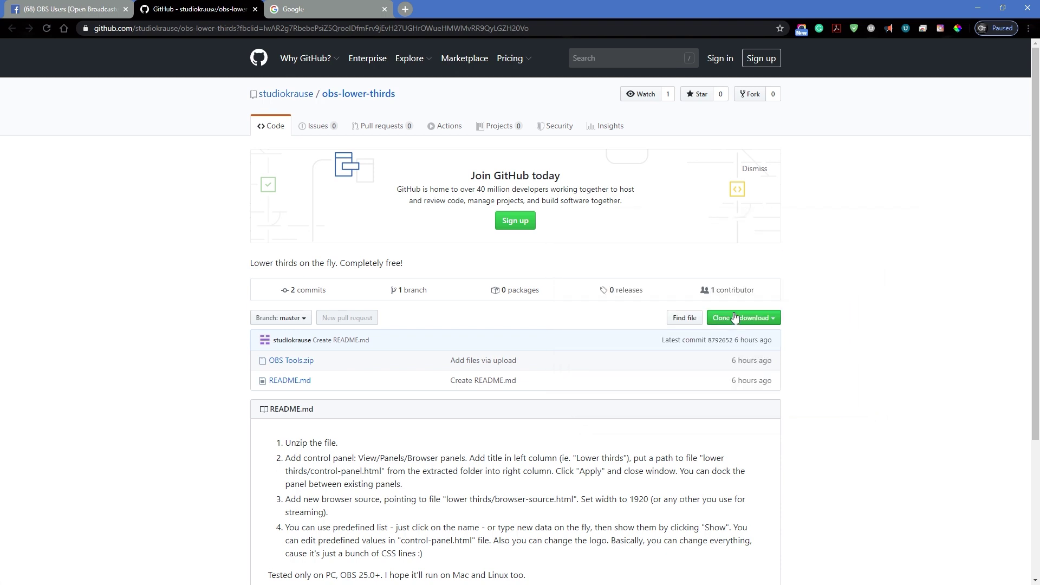
# Step: Download the repository ZIP to Downloads without the '(1)' suffix and show it in its folder
pyautogui.click(735, 316)
pyautogui.click(731, 405)
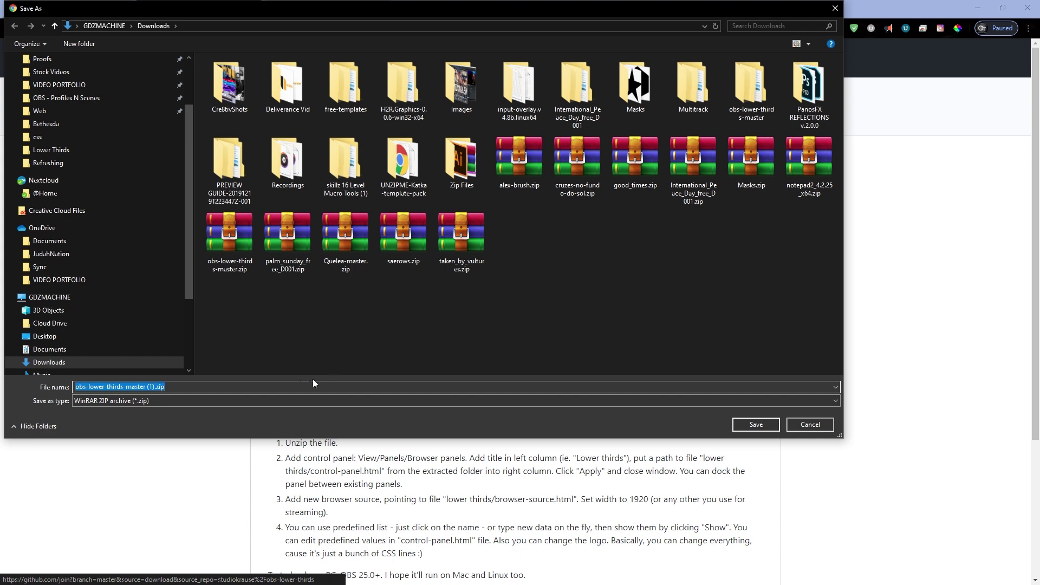
pyautogui.press('End')
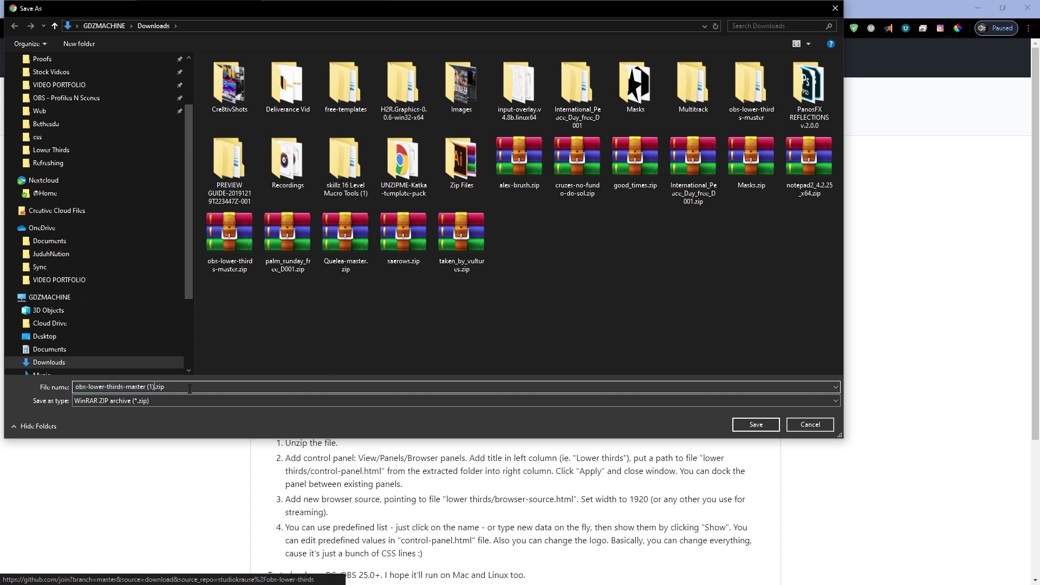
pyautogui.press('Left')
pyautogui.press('Left')
pyautogui.press('Left')
pyautogui.press('Left')
pyautogui.press('BackSpace')
pyautogui.press('BackSpace')
pyautogui.press('BackSpace')
pyautogui.press('Return')
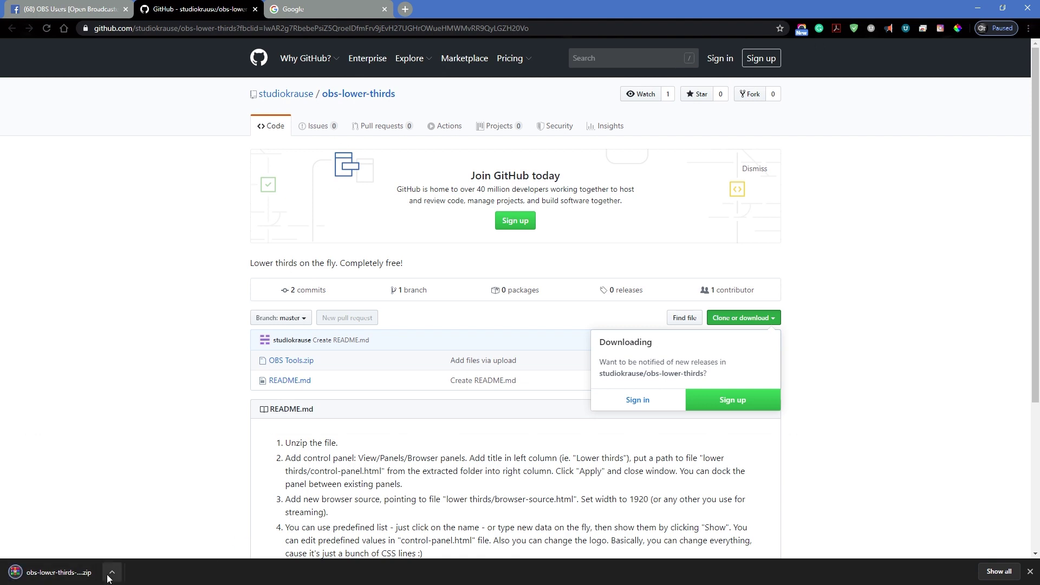
pyautogui.click(112, 572)
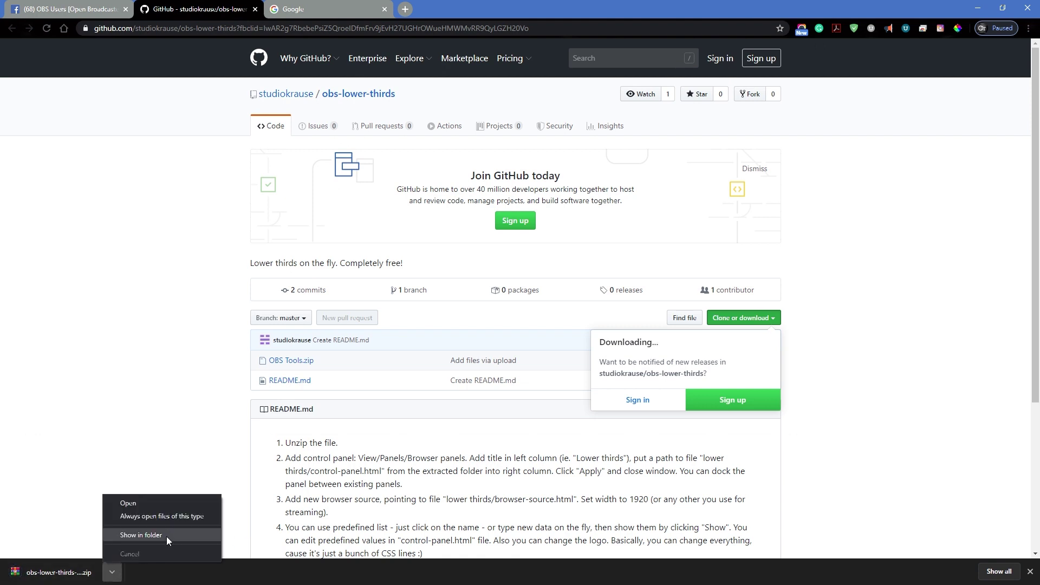
pyautogui.click(167, 535)
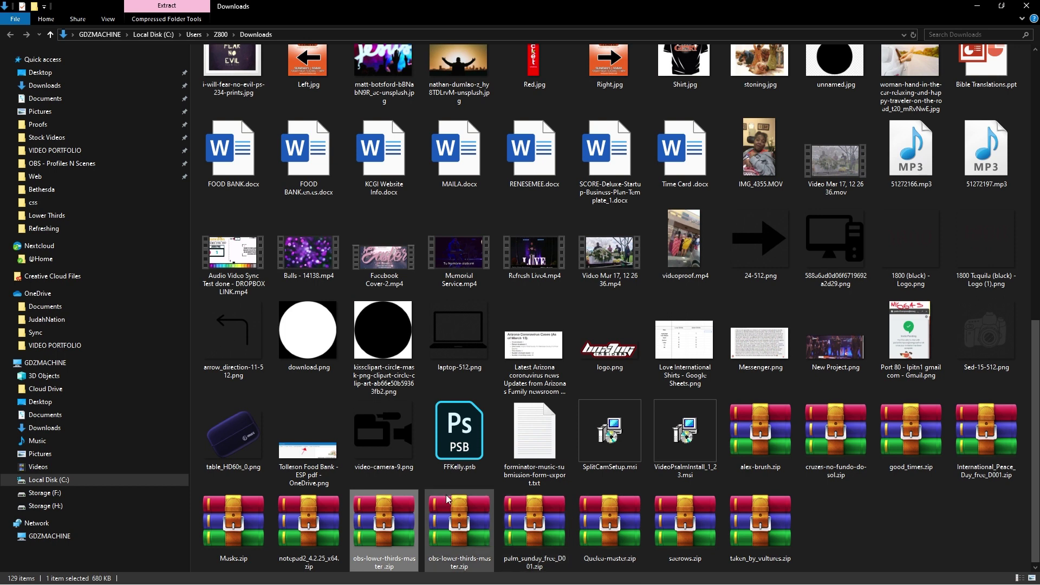
# Step: Cut obs-lower-thirds-master.zip from the Downloads folder
pyautogui.rightClick(380, 526)
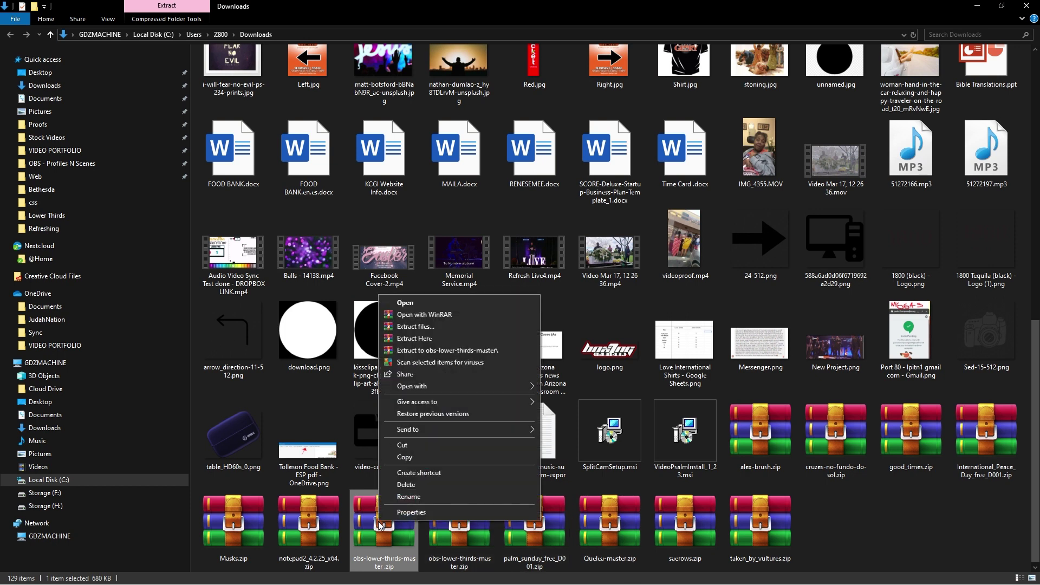
pyautogui.click(421, 446)
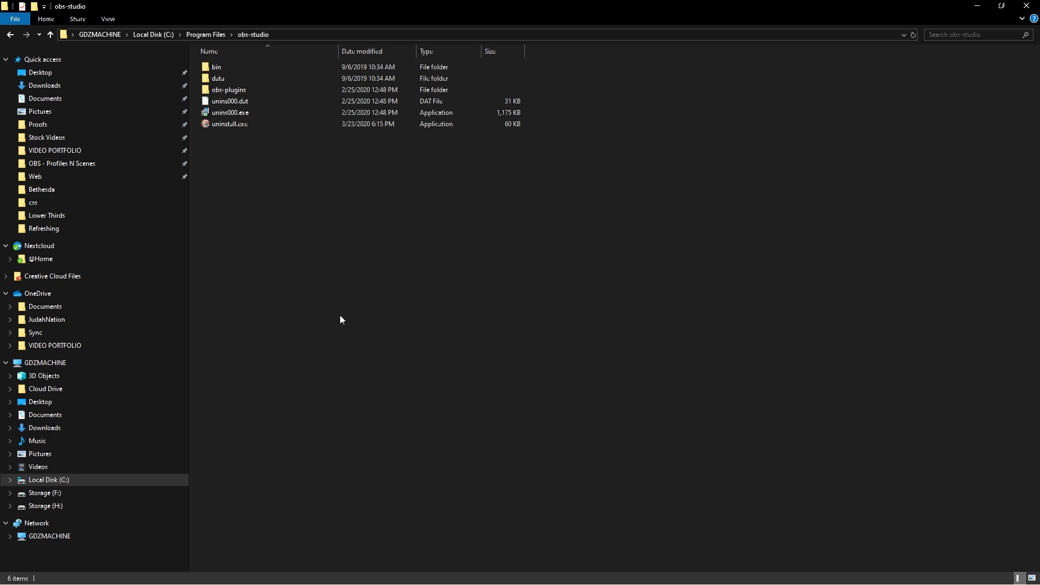
# Step: Paste the ZIP into the obs-studio folder, granting admin permission
pyautogui.rightClick(269, 221)
pyautogui.click(340, 295)
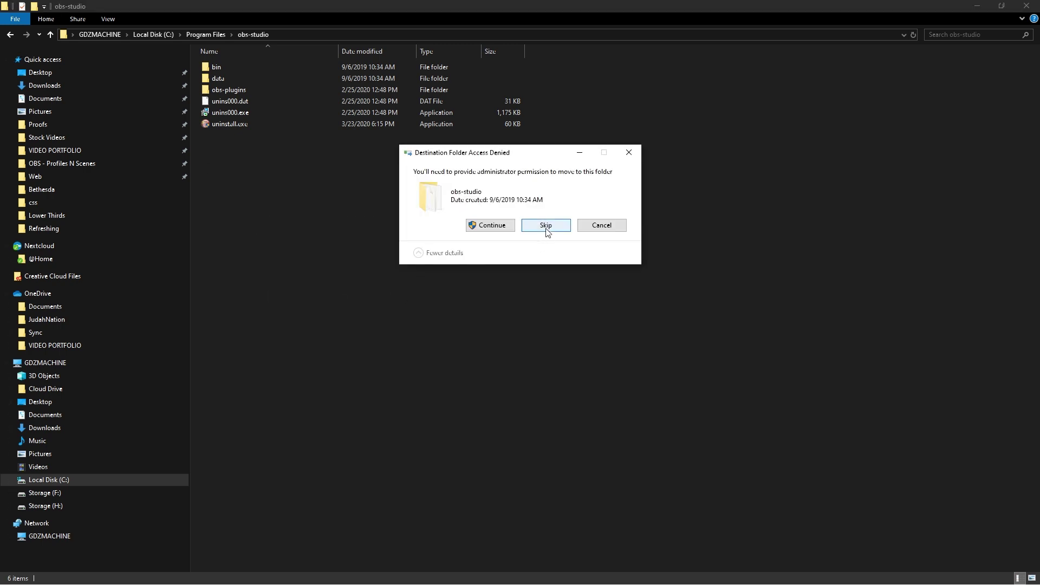
pyautogui.click(503, 226)
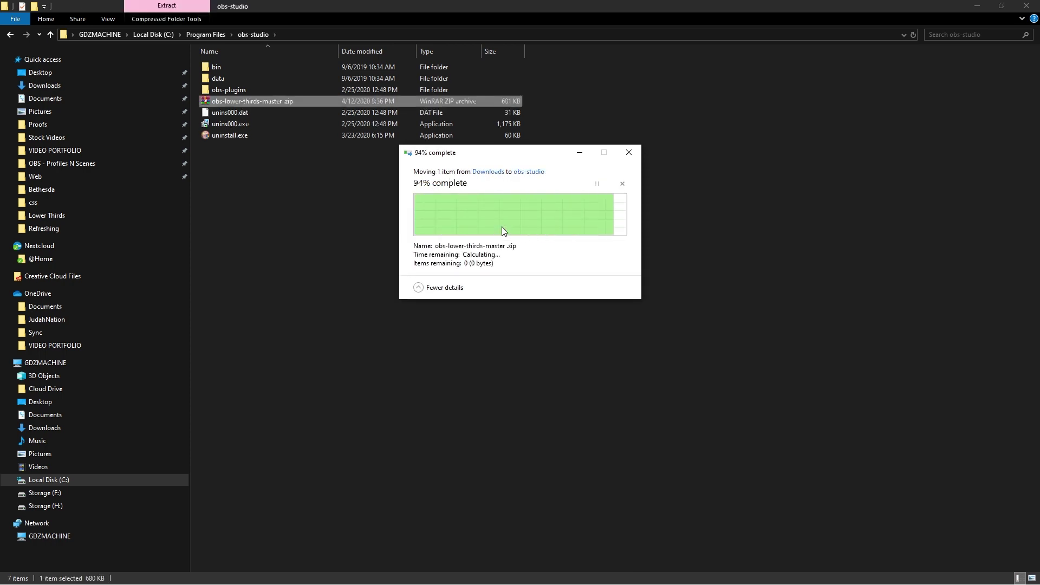
# Step: Extract the ZIP to its own folder and open the inner obs-lower-thirds-master folder
pyautogui.rightClick(259, 102)
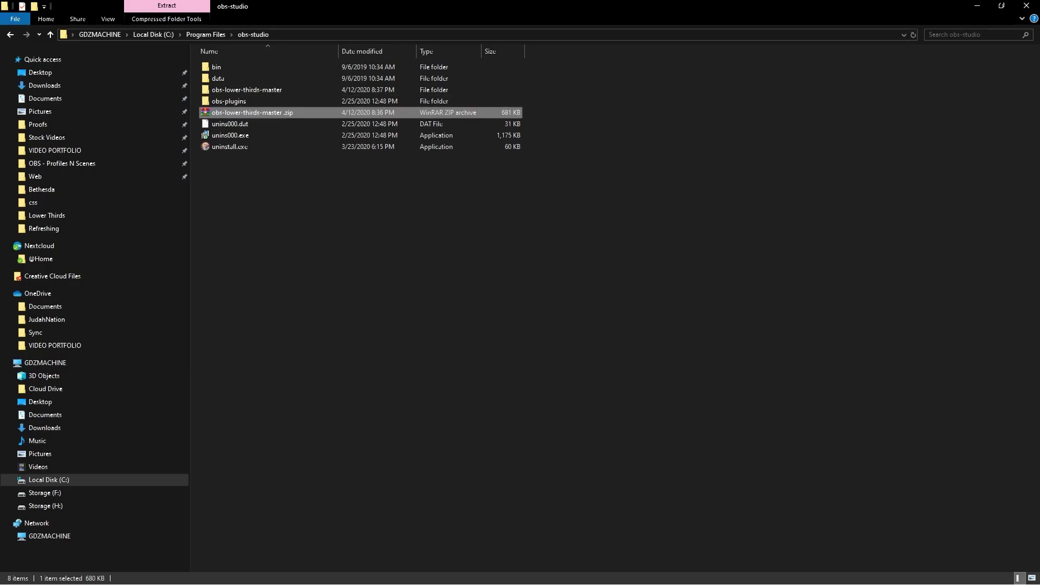
pyautogui.click(363, 343)
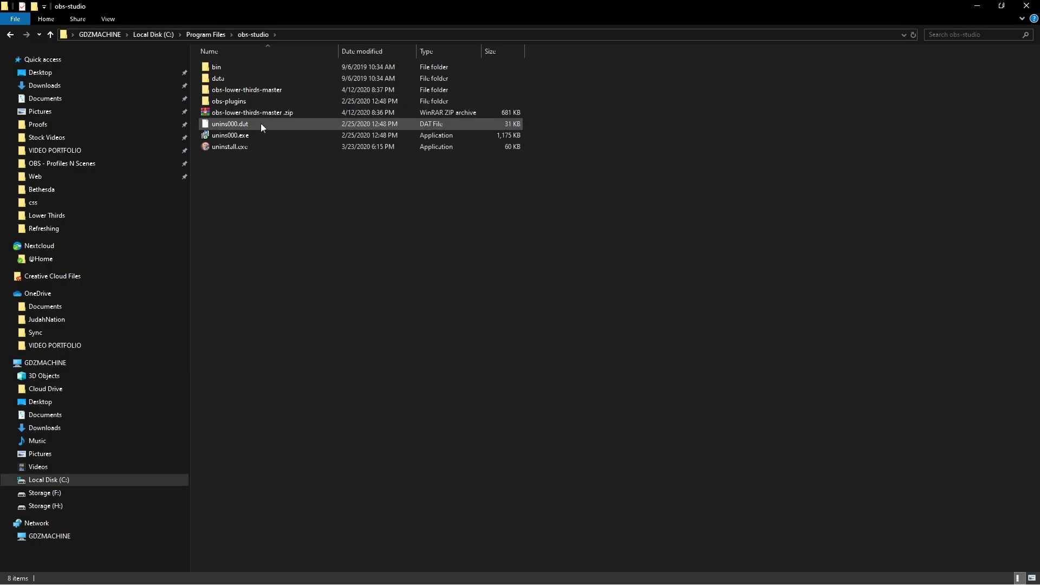
pyautogui.doubleClick(271, 90)
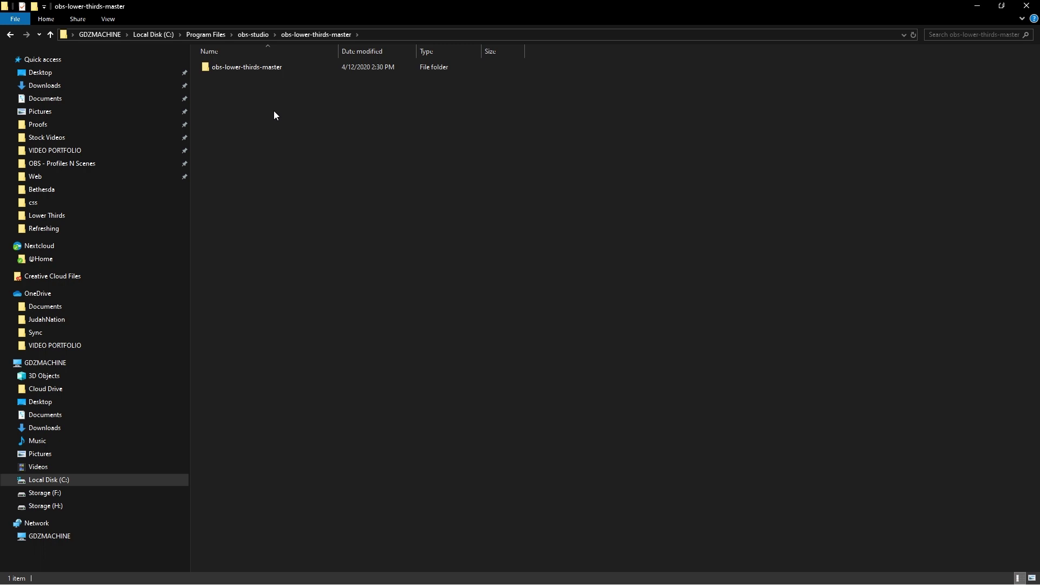
pyautogui.doubleClick(264, 66)
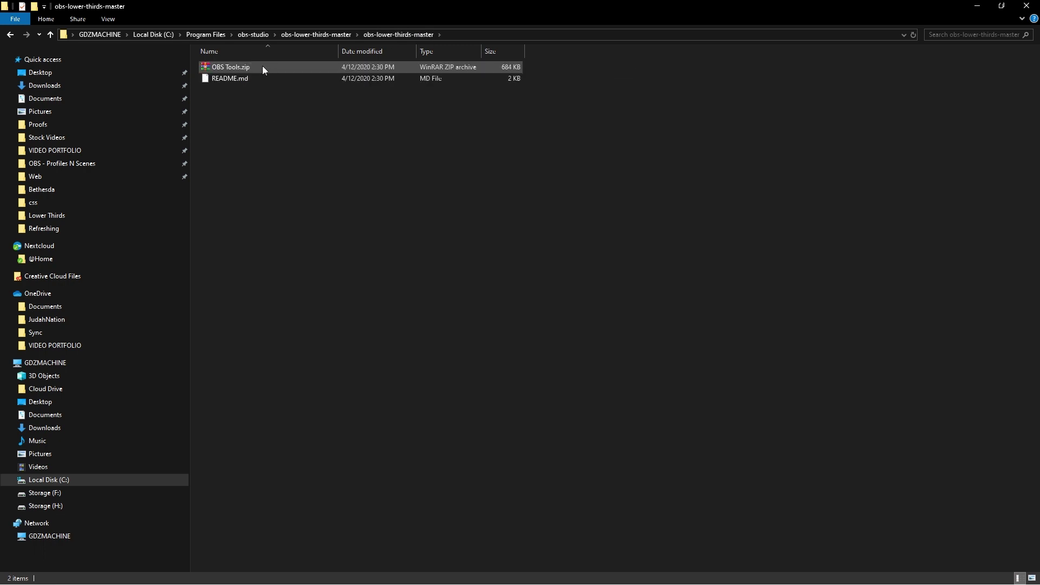
# Step: Extract OBS Tools.zip and open its lower thirds folder
pyautogui.rightClick(262, 66)
pyautogui.rightClick(218, 58)
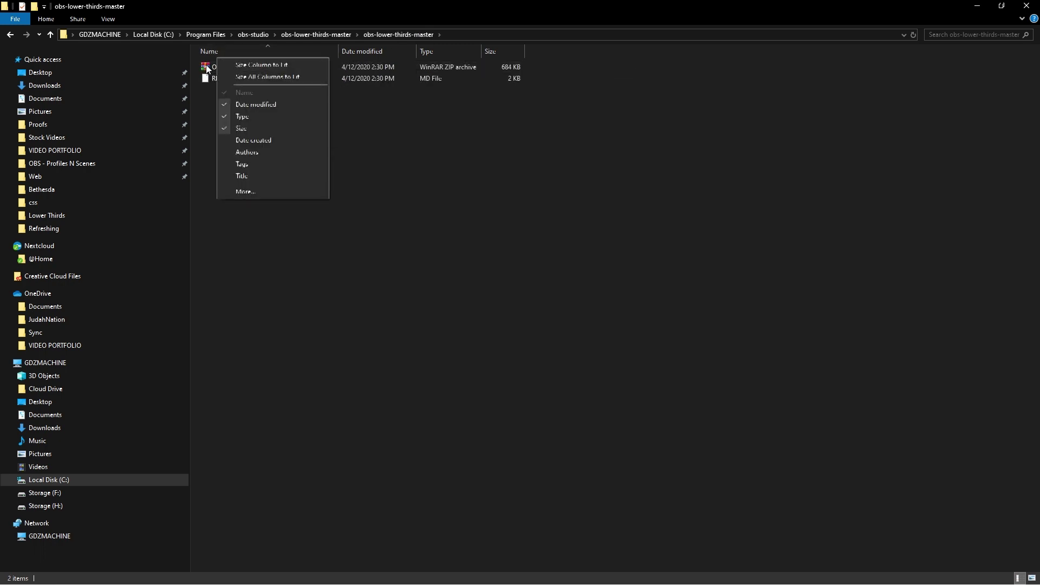
pyautogui.rightClick(206, 65)
pyautogui.click(286, 121)
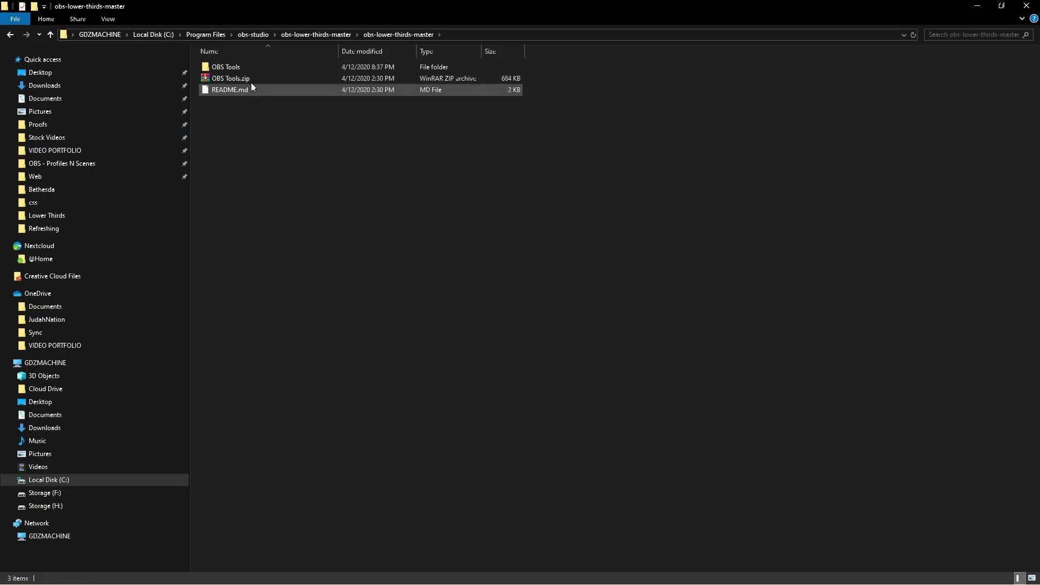
pyautogui.doubleClick(254, 67)
pyautogui.click(279, 90)
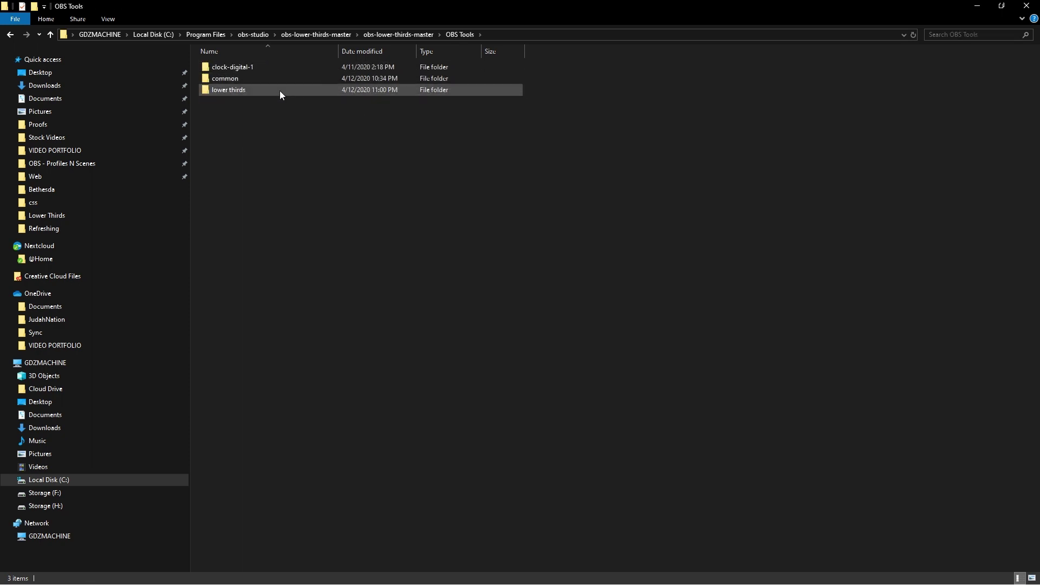
pyautogui.doubleClick(279, 90)
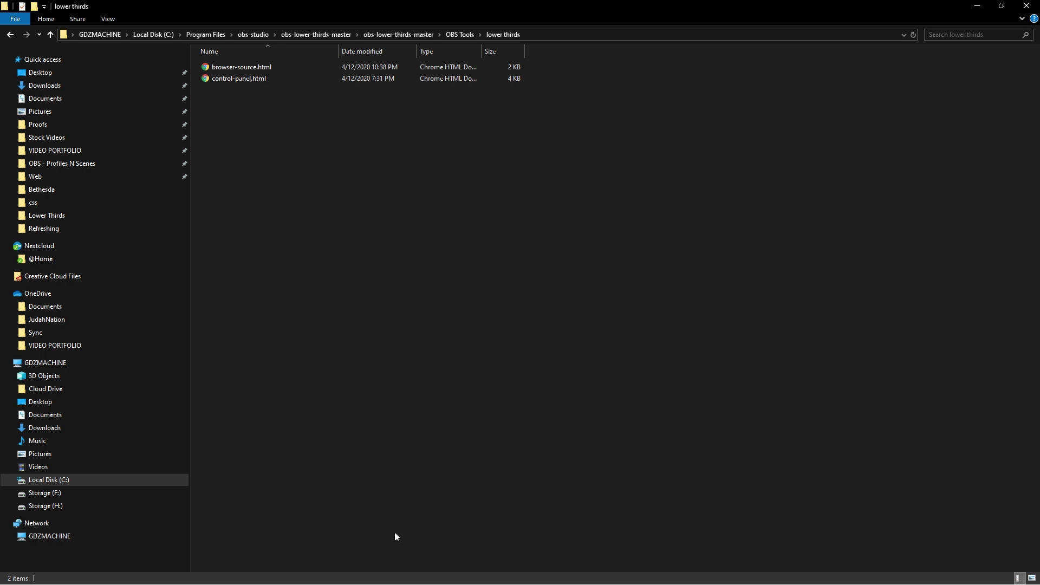
# Step: Open control-panel.html in Chrome, copy its file address, and switch to OBS Studio
pyautogui.doubleClick(239, 78)
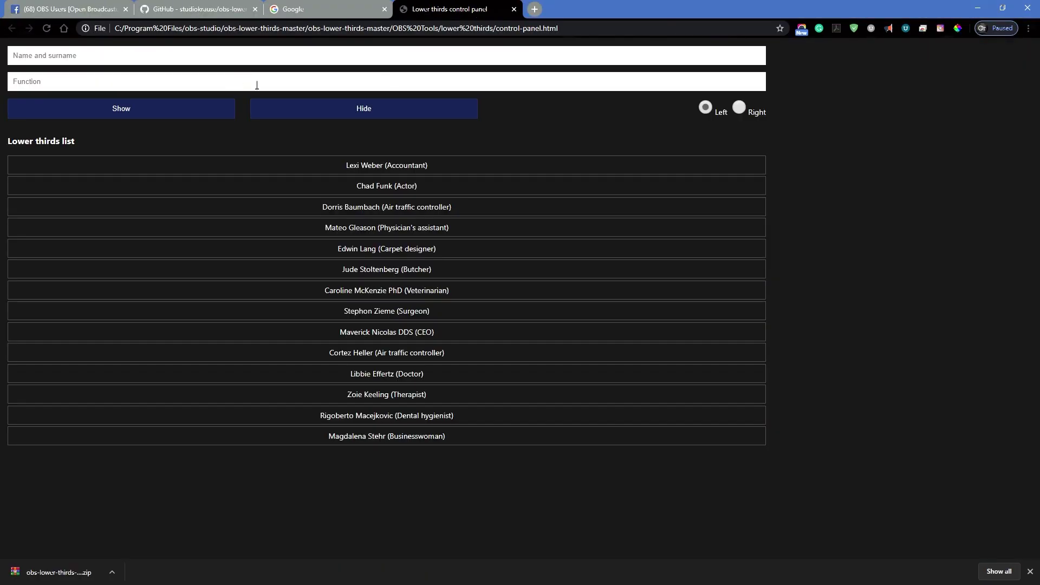
pyautogui.click(424, 27)
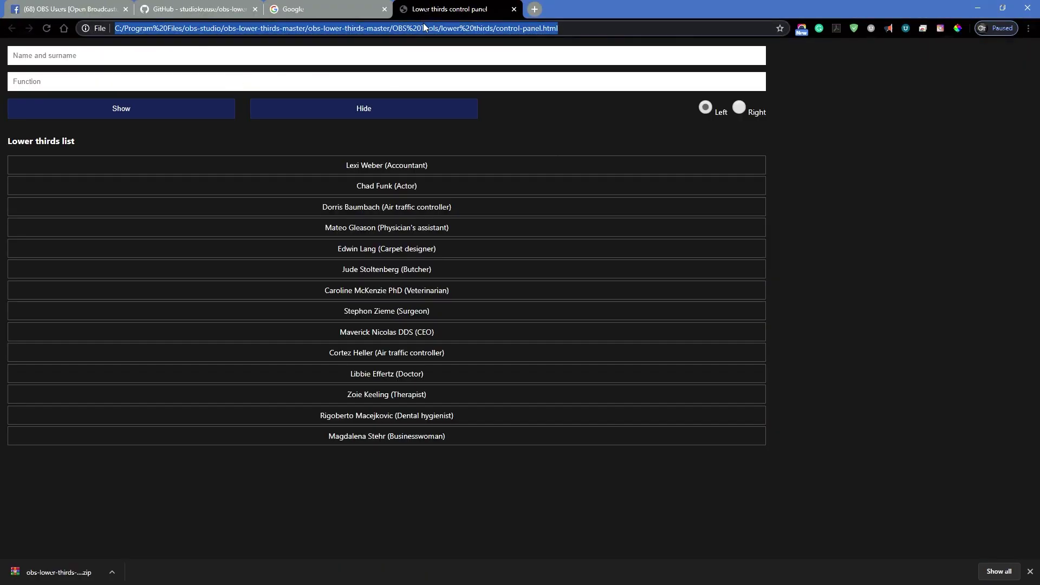
pyautogui.rightClick(424, 24)
pyautogui.click(476, 82)
pyautogui.hotkey('alt', 'Tab')
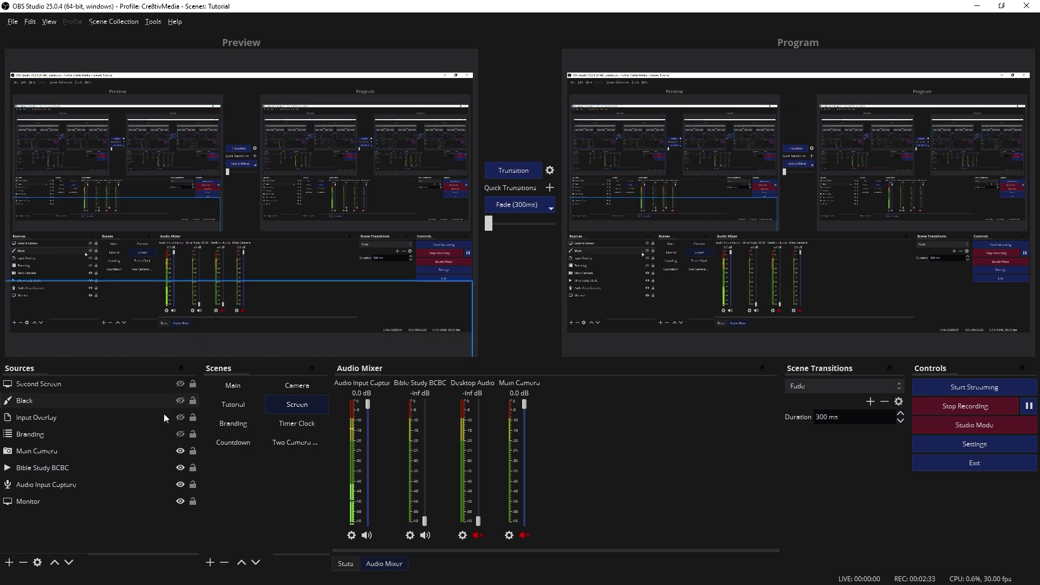
# Step: Switch to the Camera scene and open the Custom Browser Docks settings
pyautogui.click(274, 386)
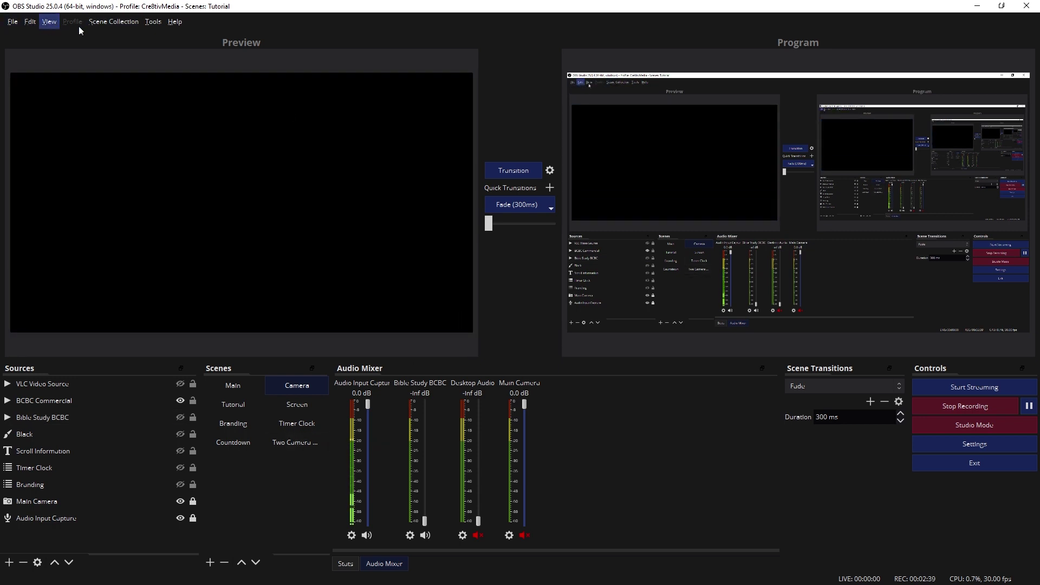
pyautogui.click(153, 24)
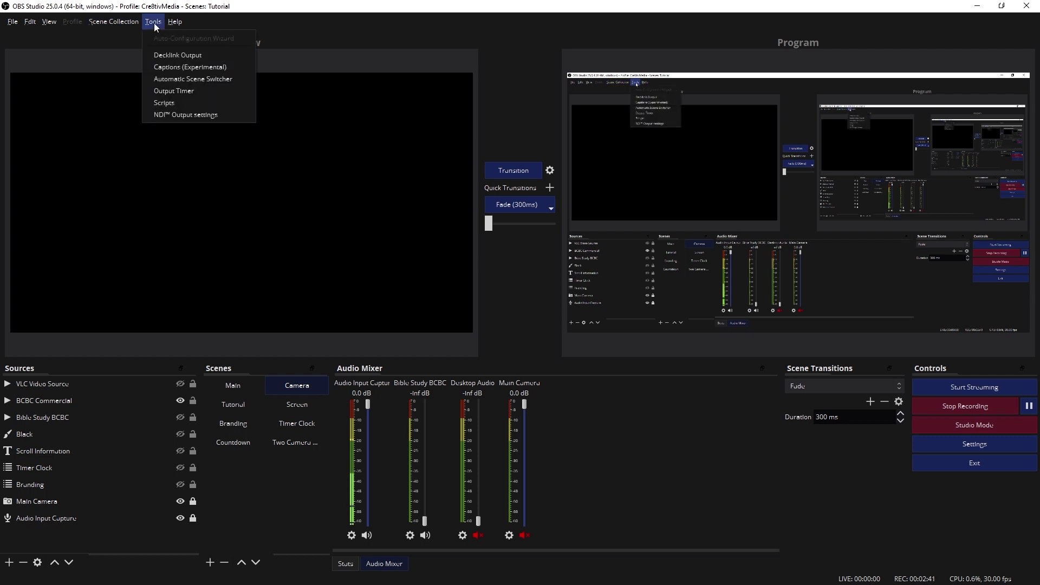
pyautogui.moveTo(53, 25)
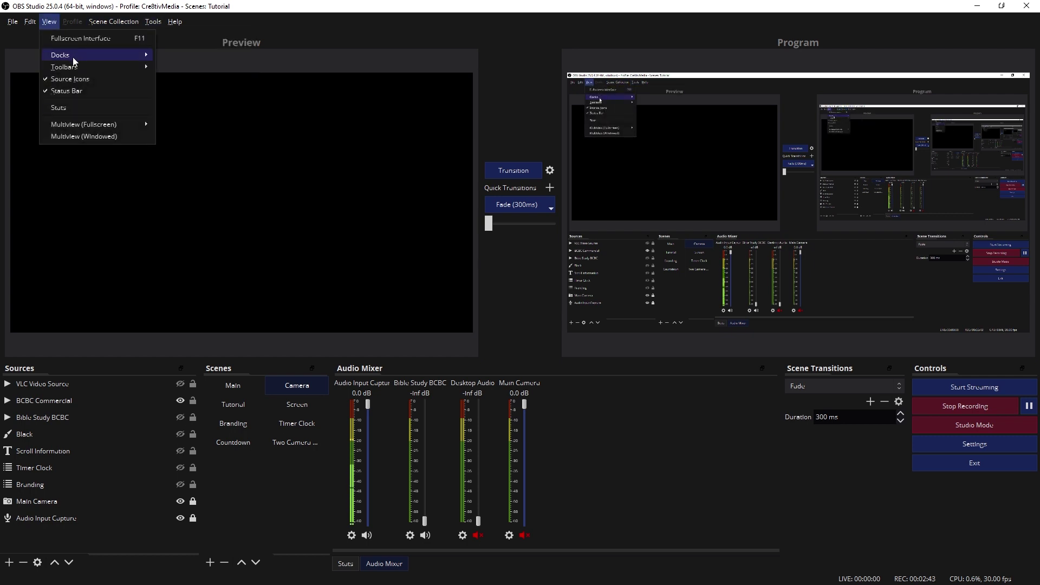
pyautogui.moveTo(72, 56)
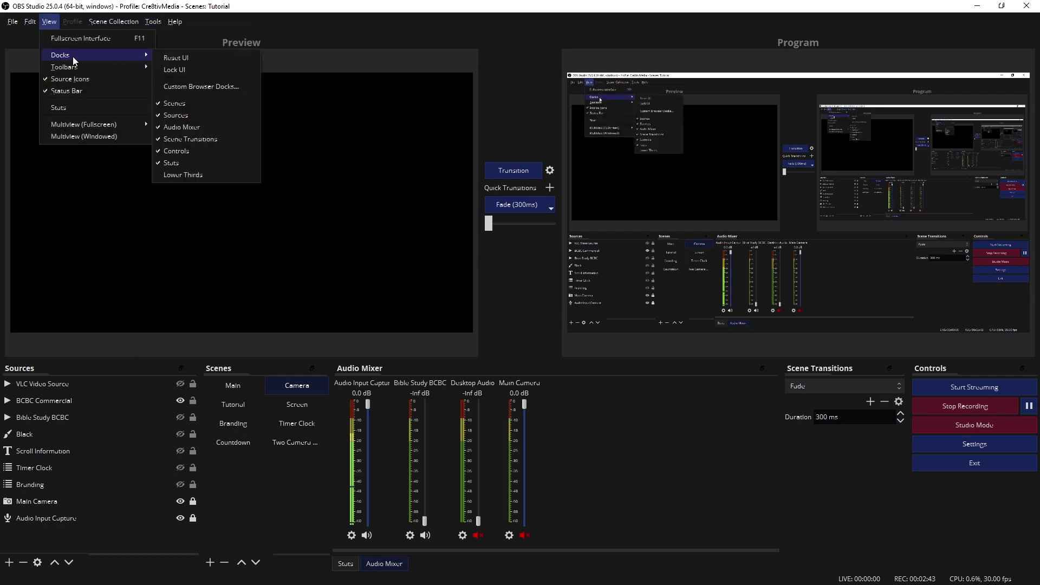
pyautogui.click(187, 87)
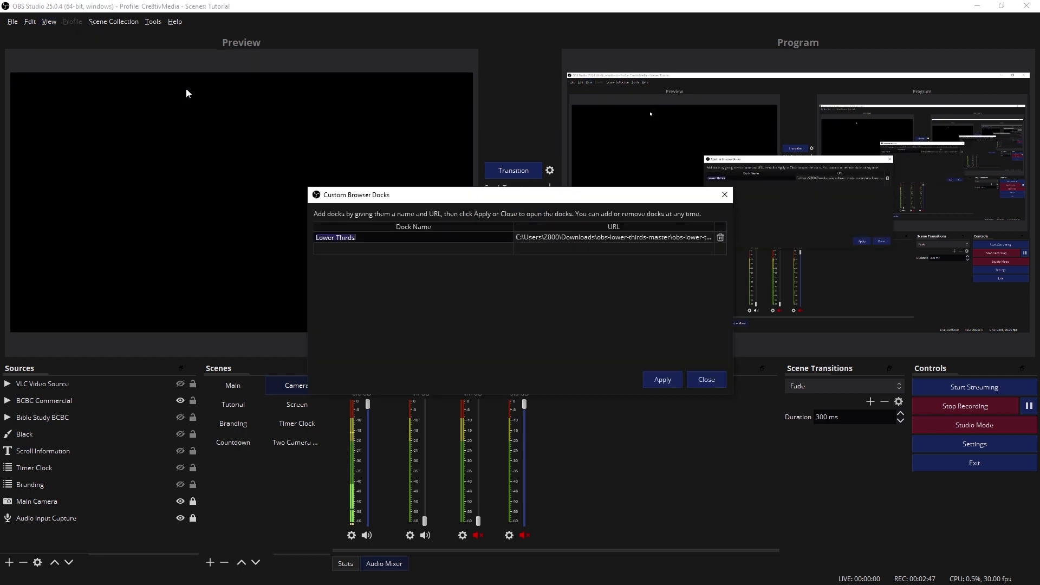
# Step: Delete the old Lower Thirds dock and add Lower Third Panel with the control-panel.html address
pyautogui.press('End')
pyautogui.hotkey('ctrl', 'shift', 'Left')
pyautogui.hotkey('ctrl', 'shift', 'Left')
pyautogui.click(720, 237)
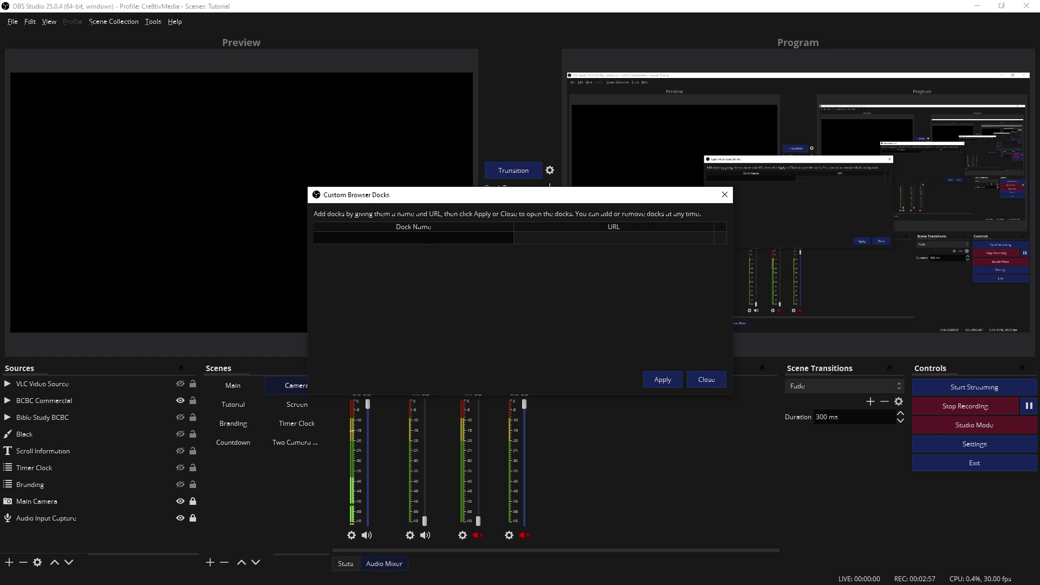
pyautogui.write('Lor')
pyautogui.write('er Third Panel')
pyautogui.press('Tab')
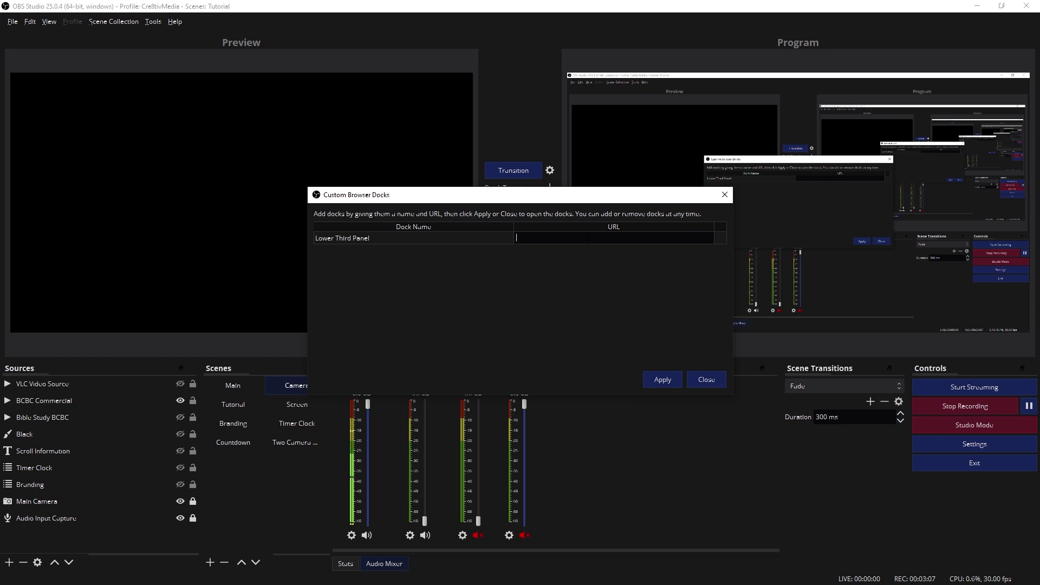
pyautogui.hotkey('ctrl', 'v')
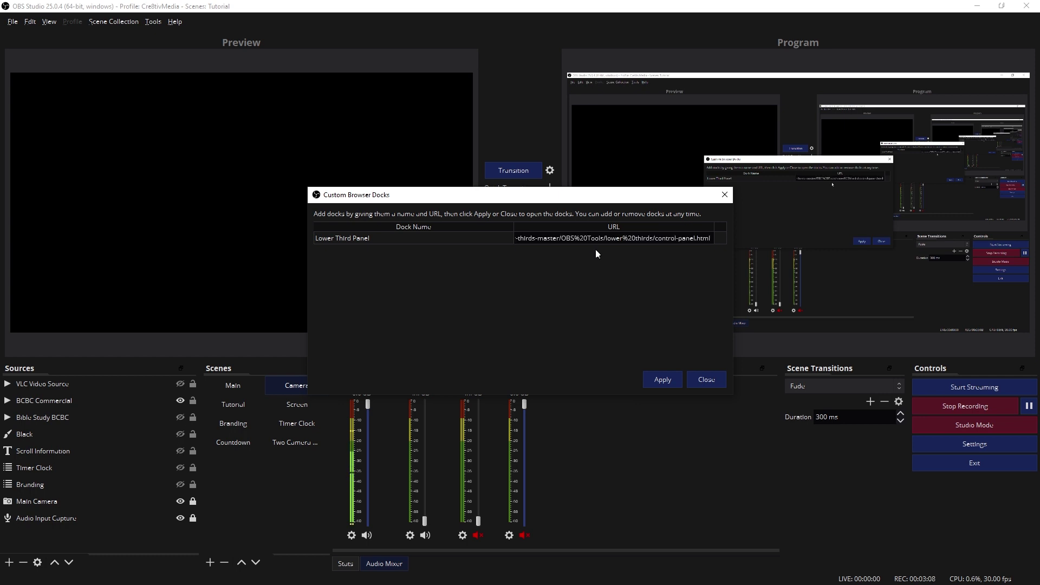
pyautogui.click(667, 380)
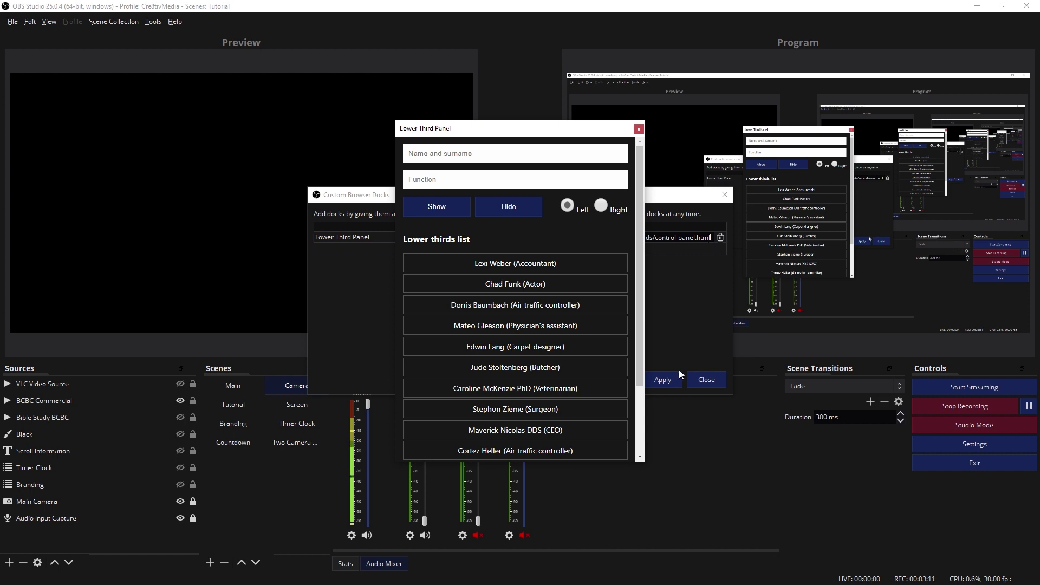
# Step: Dock the Lower Third Panel beside Sources and make the bottom panels taller
pyautogui.click(707, 379)
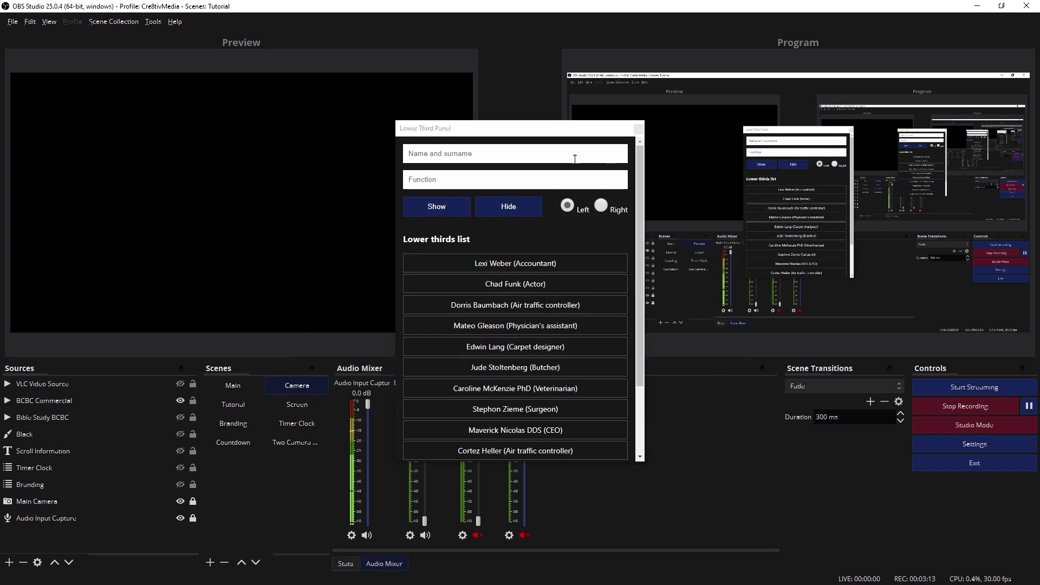
pyautogui.moveTo(564, 132); pyautogui.dragTo(526, 373)
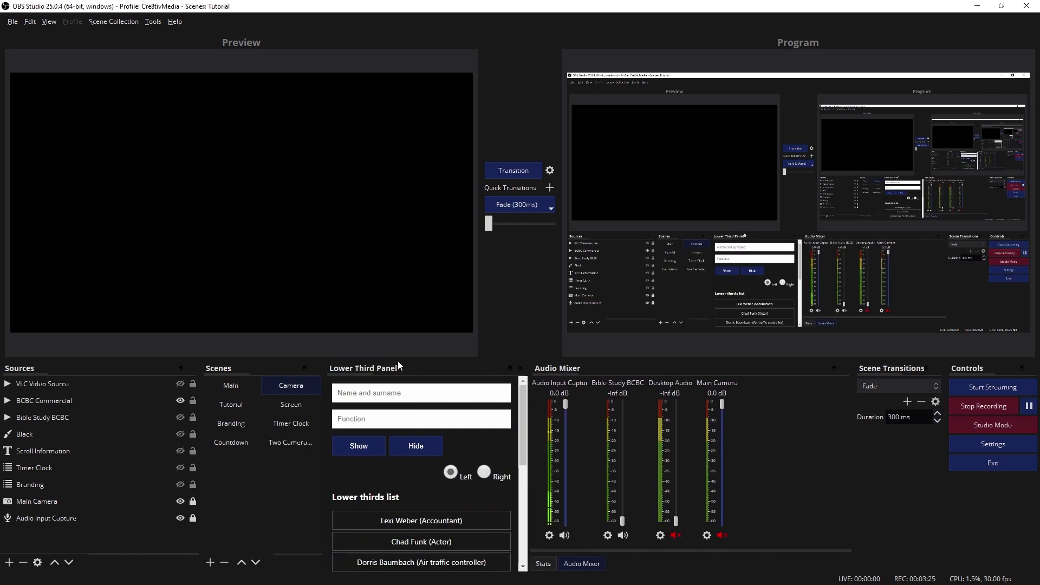
pyautogui.moveTo(397, 363); pyautogui.dragTo(411, 303)
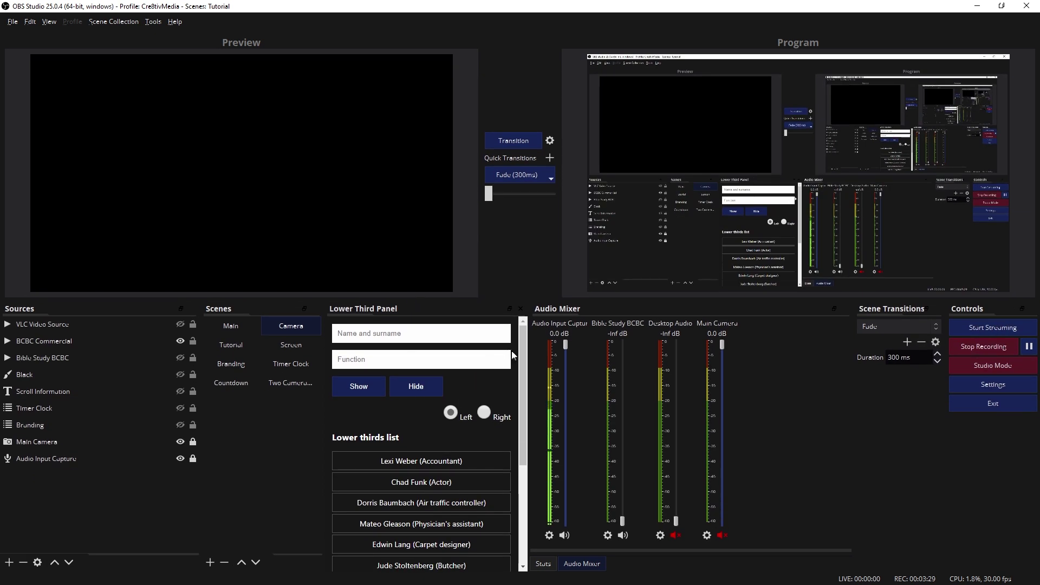
pyautogui.moveTo(524, 343); pyautogui.dragTo(536, 234)
# Step: Move Scenes to the far left, widen it and the Lower Third Panel, and add a Browser source
pyautogui.moveTo(239, 308); pyautogui.dragTo(38, 306)
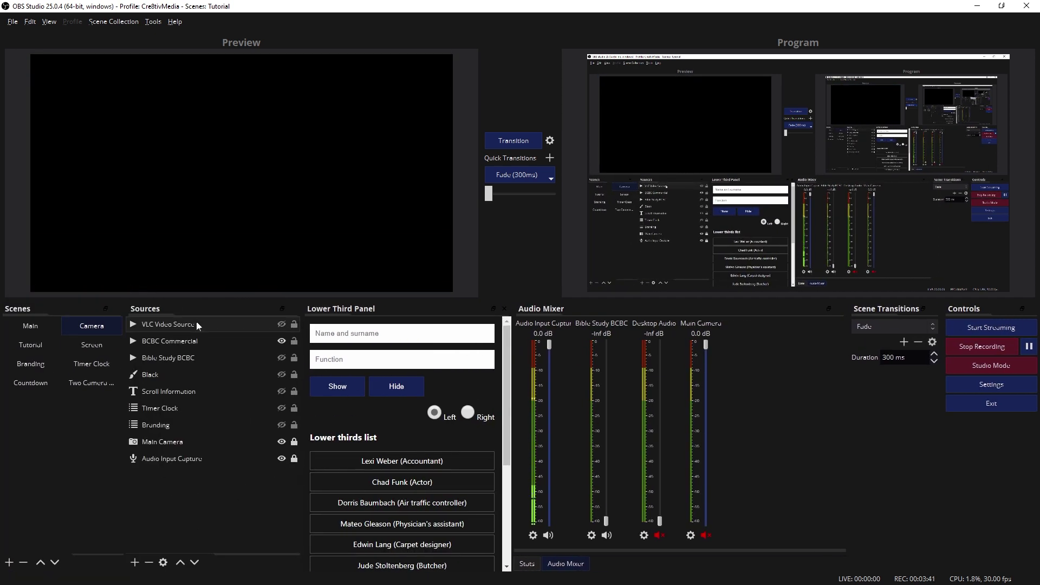
pyautogui.moveTo(128, 309); pyautogui.dragTo(158, 309)
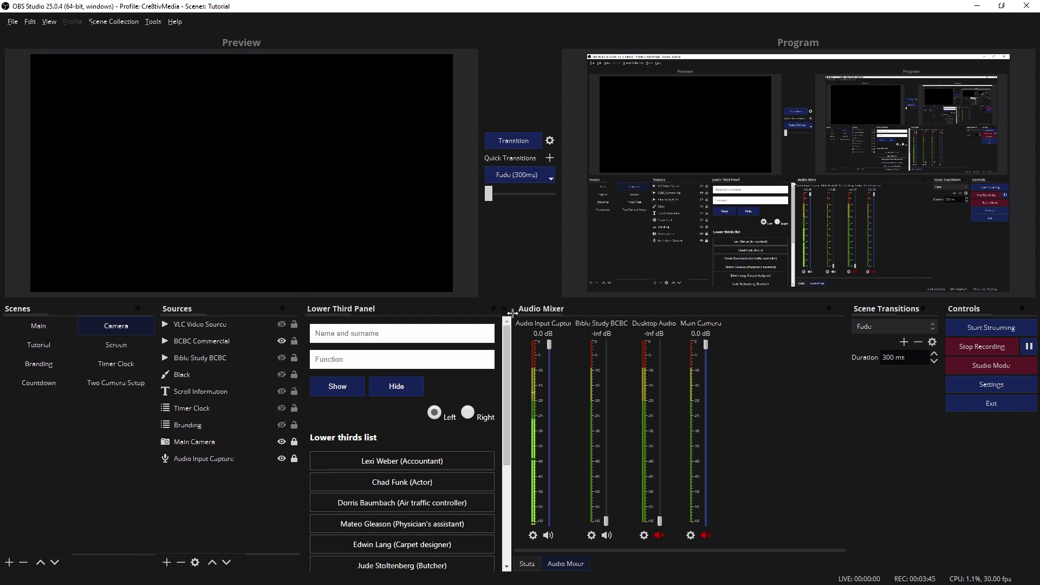
pyautogui.moveTo(512, 314); pyautogui.dragTo(616, 317)
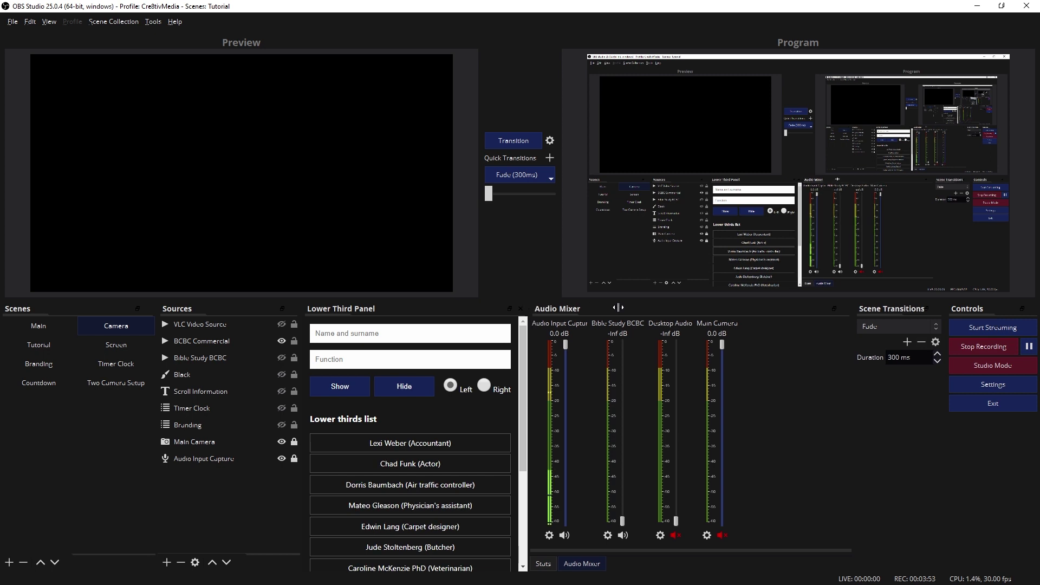
pyautogui.click(167, 562)
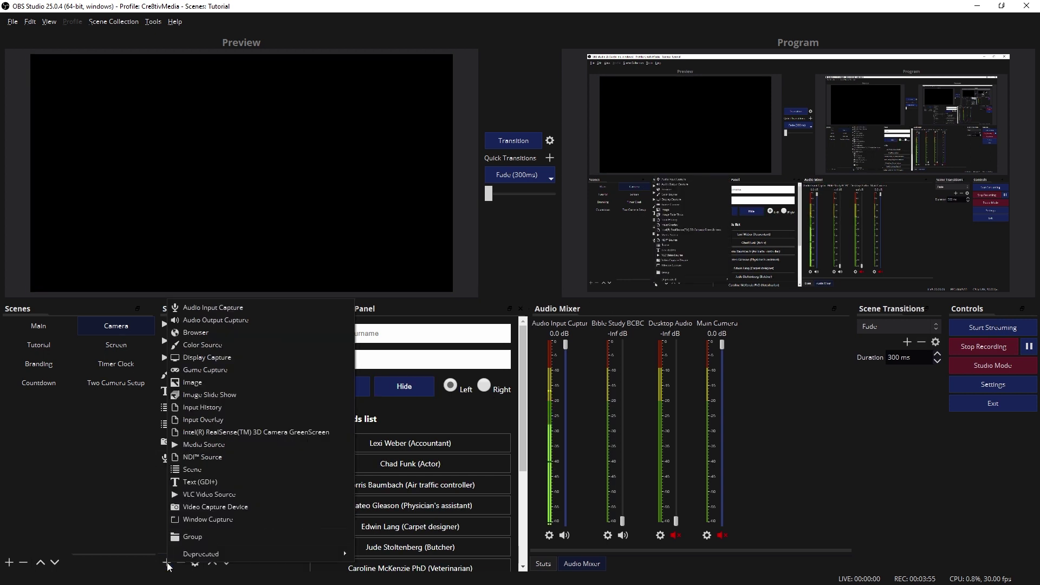
pyautogui.click(278, 331)
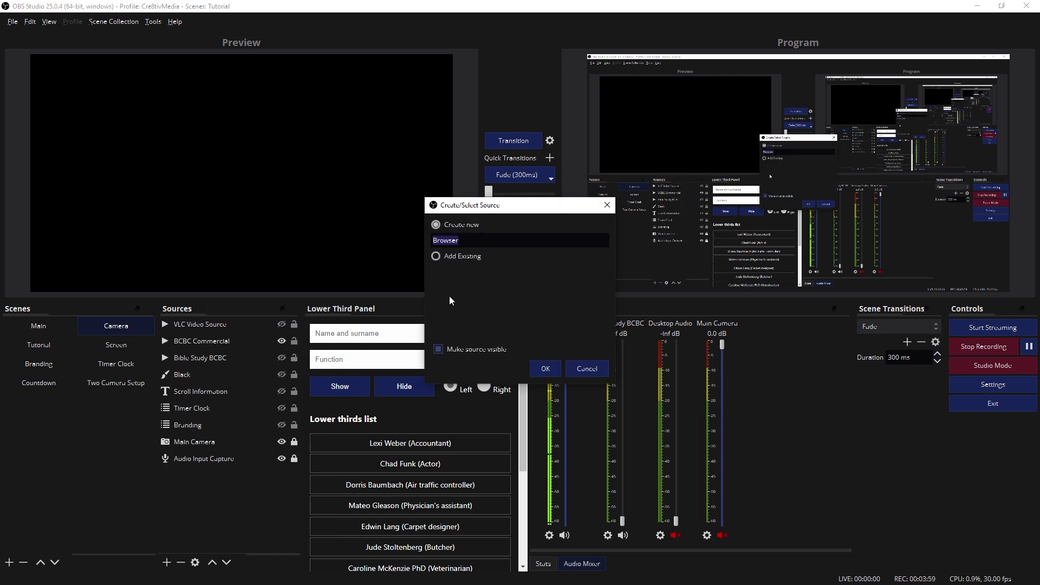
# Step: Name the new browser source 'Lower Thirds' and switch it to Local file
pyautogui.write('Lower Thi')
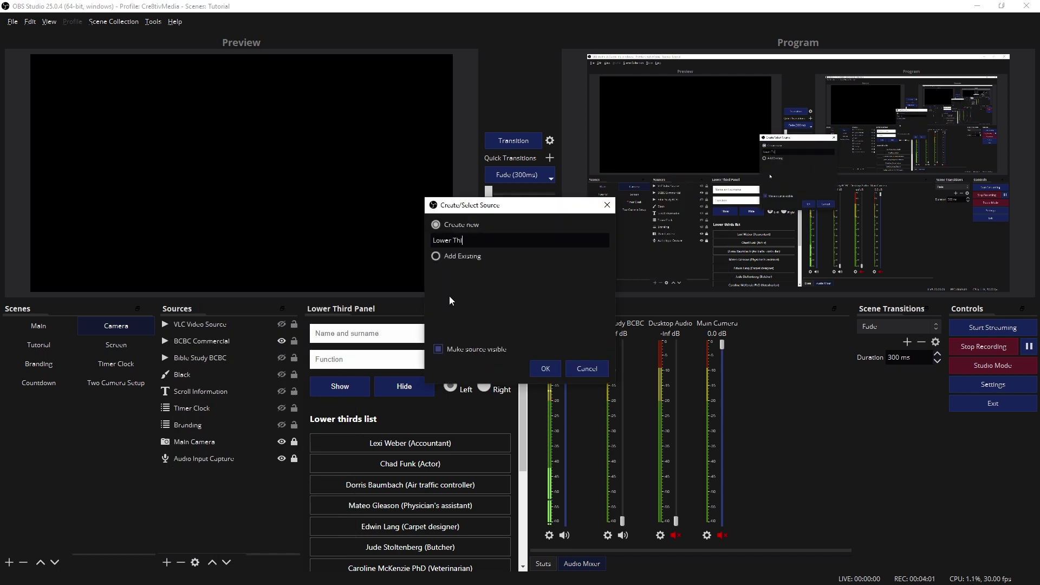
pyautogui.write('rds')
pyautogui.press('Return')
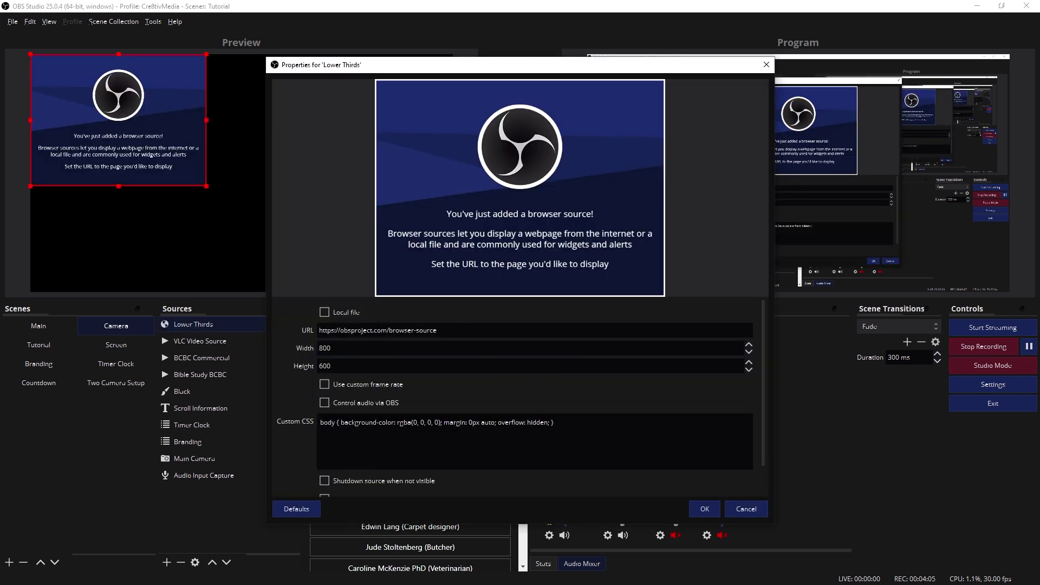
pyautogui.click(325, 313)
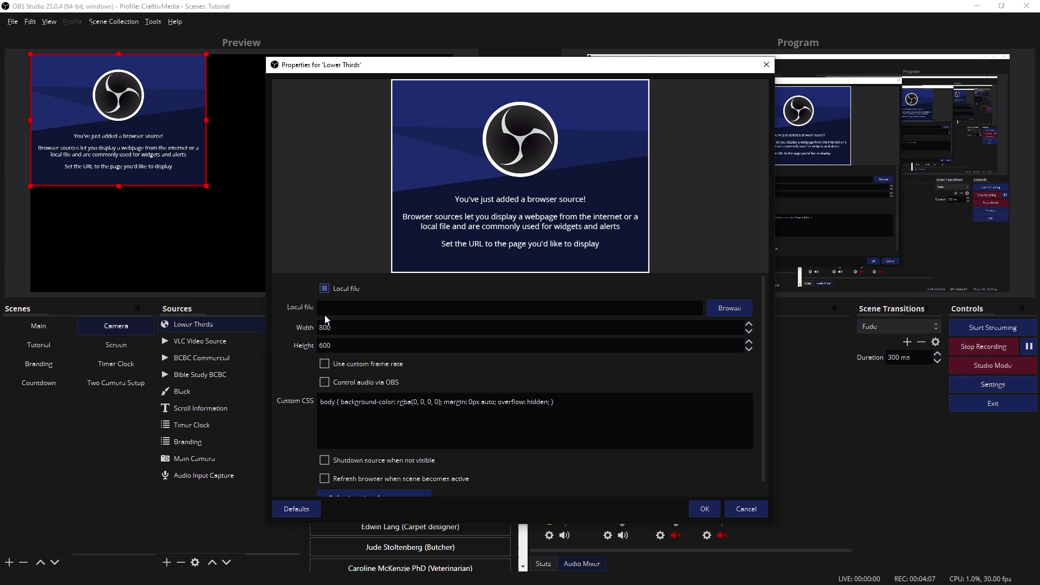
# Step: Load lower thirds\browser-source.html as the local file and set the width to 1920
pyautogui.click(712, 309)
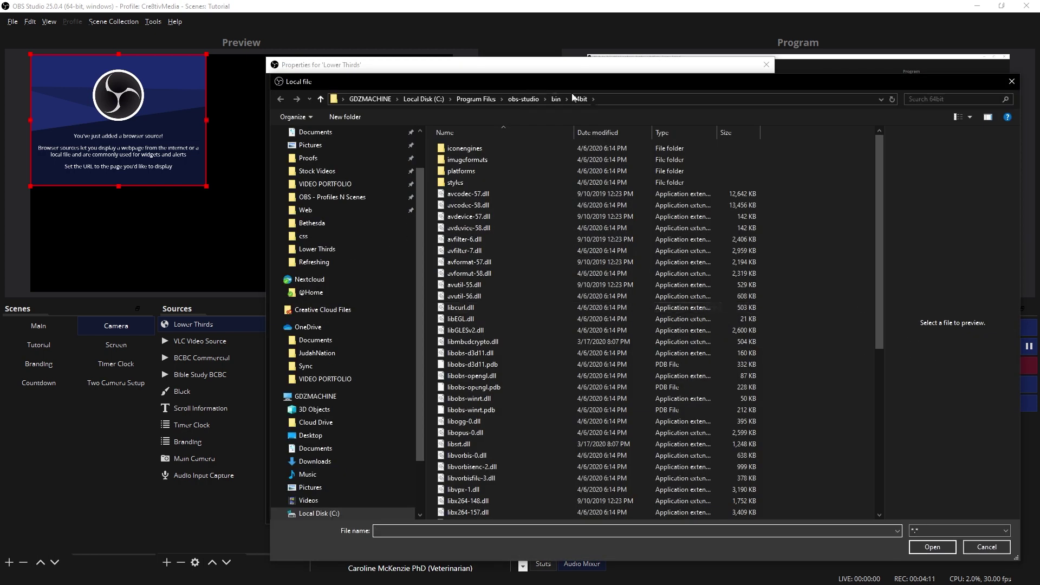
pyautogui.click(608, 102)
pyautogui.write('file:///C:/Program%20Files/obs-studio/obs-lower-thirds-master/obs-lower-thirds-master/OBS%20Tools/lower%20thirds/control-panel.html')
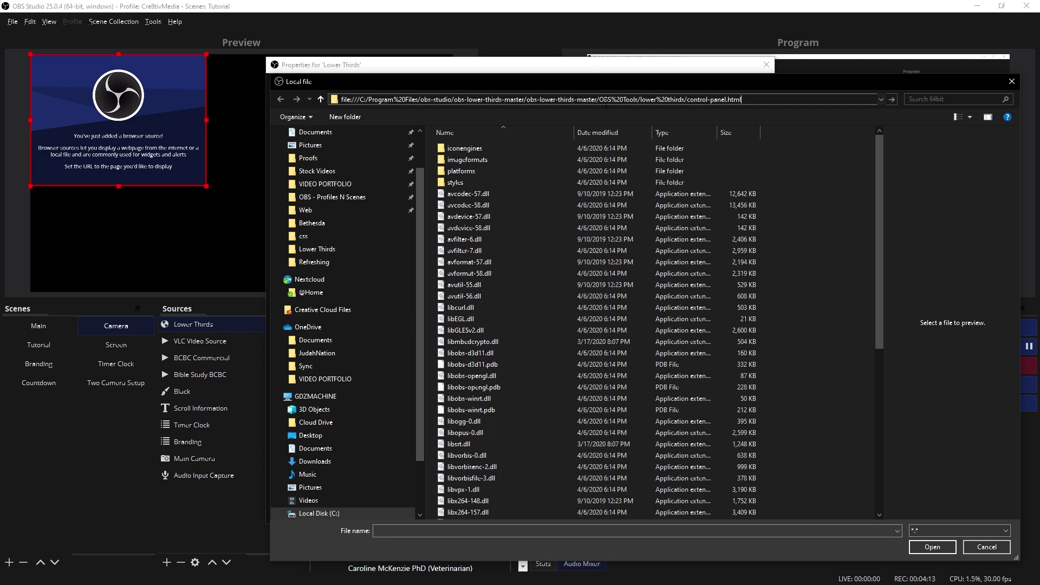
pyautogui.click(837, 182)
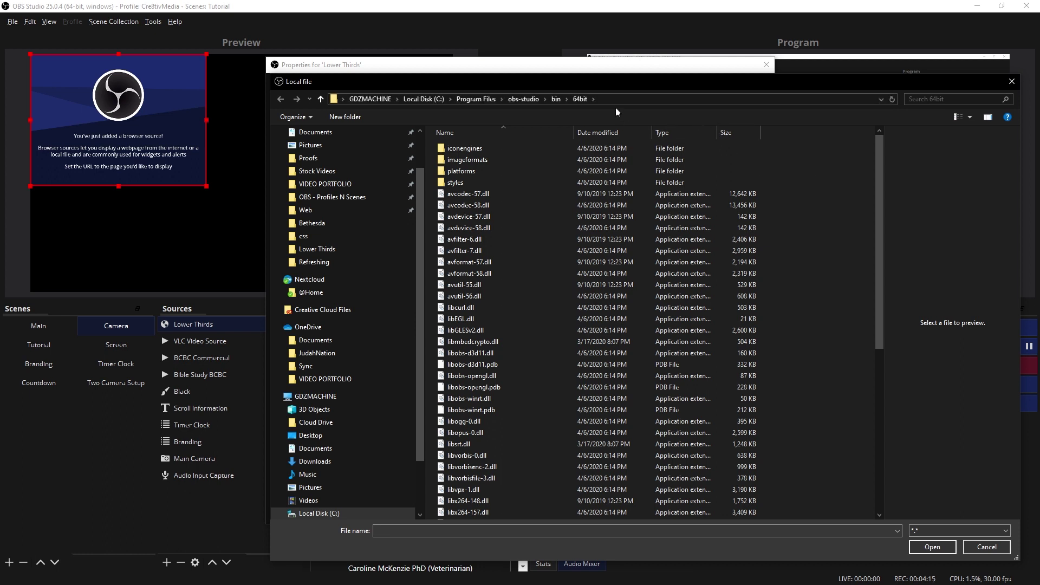
pyautogui.click(628, 96)
pyautogui.write('file:///C:/Program%20Files/obs-studio/obs-lower-thirds-master/obs-lower-thirds-master/OBS%20Tools/lower%20thirds/control-panel.html')
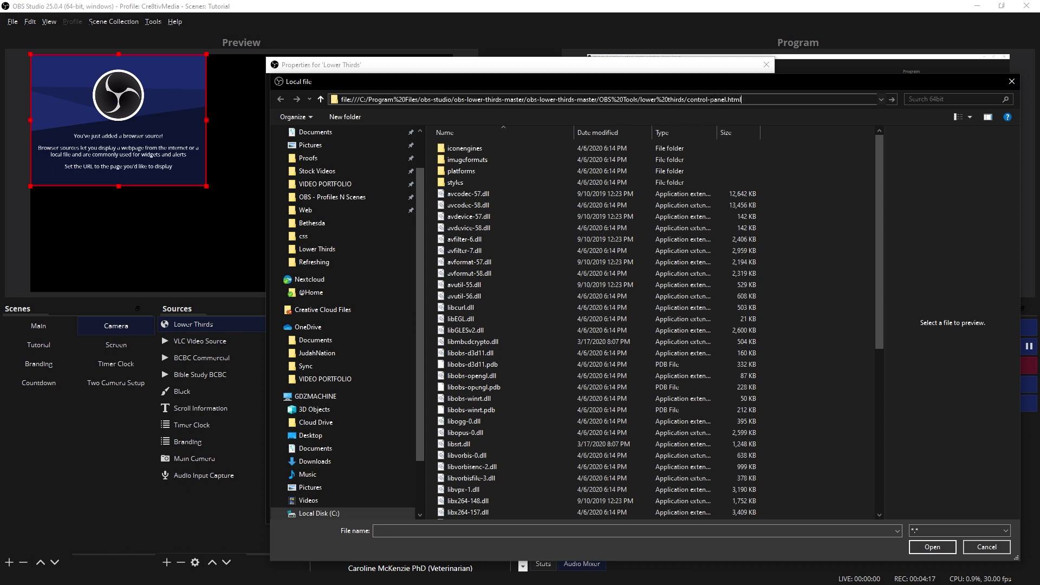
pyautogui.moveTo(687, 100); pyautogui.dragTo(820, 98)
pyautogui.press('BackSpace')
pyautogui.press('Return')
pyautogui.click(468, 149)
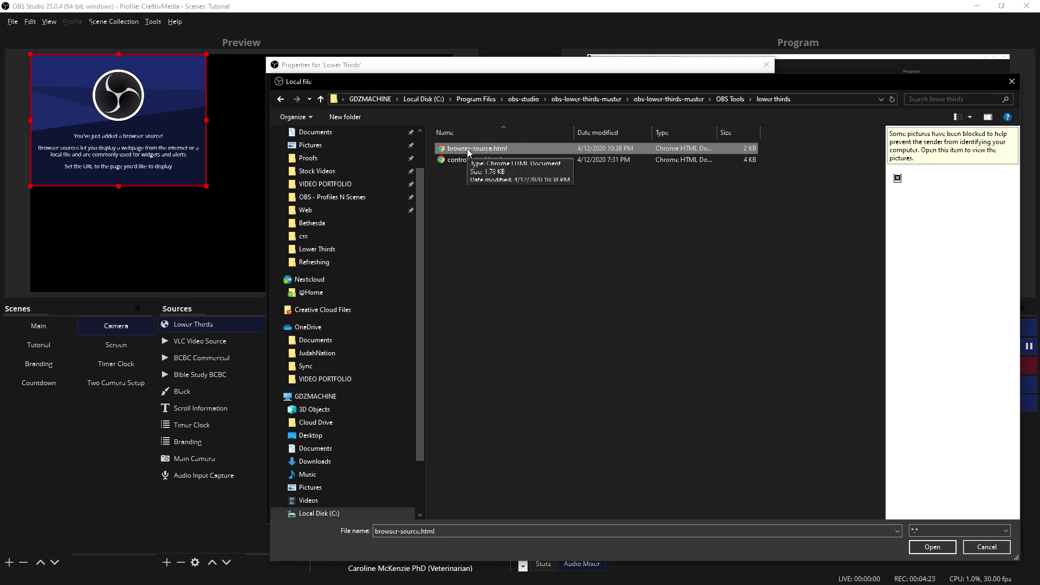
pyautogui.doubleClick(467, 148)
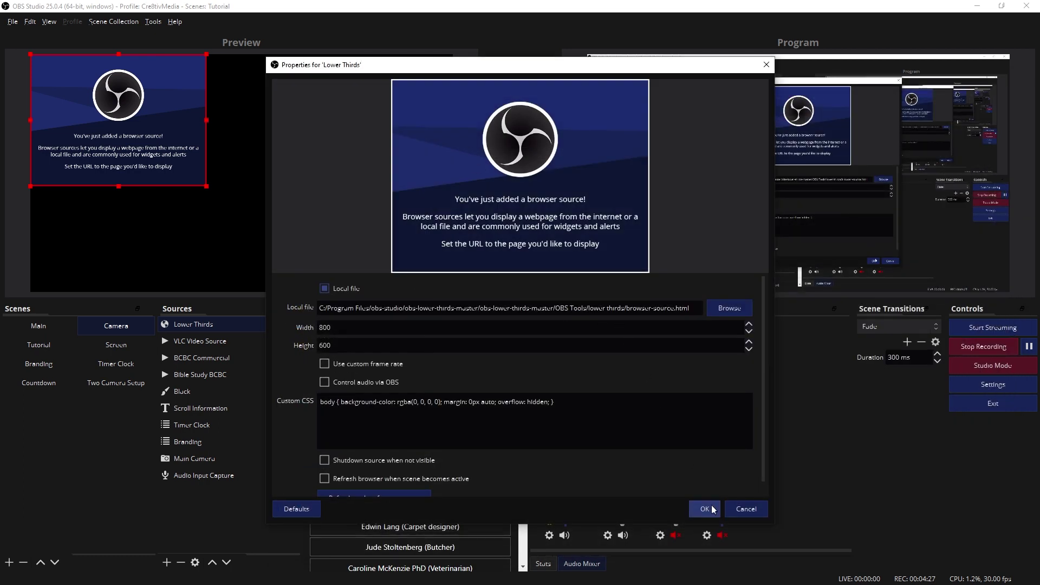
pyautogui.press('Tab')
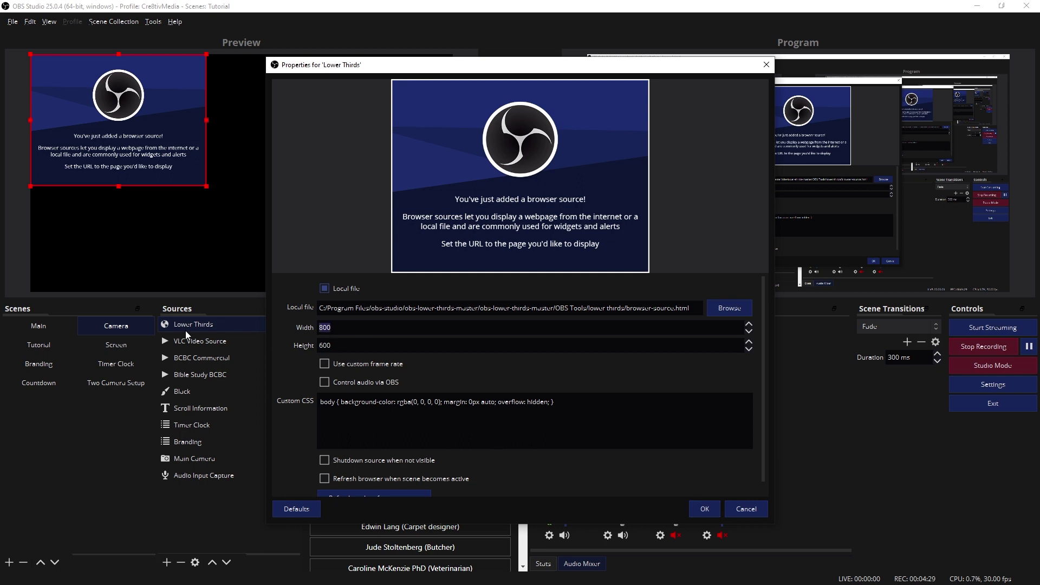
pyautogui.write('1920')
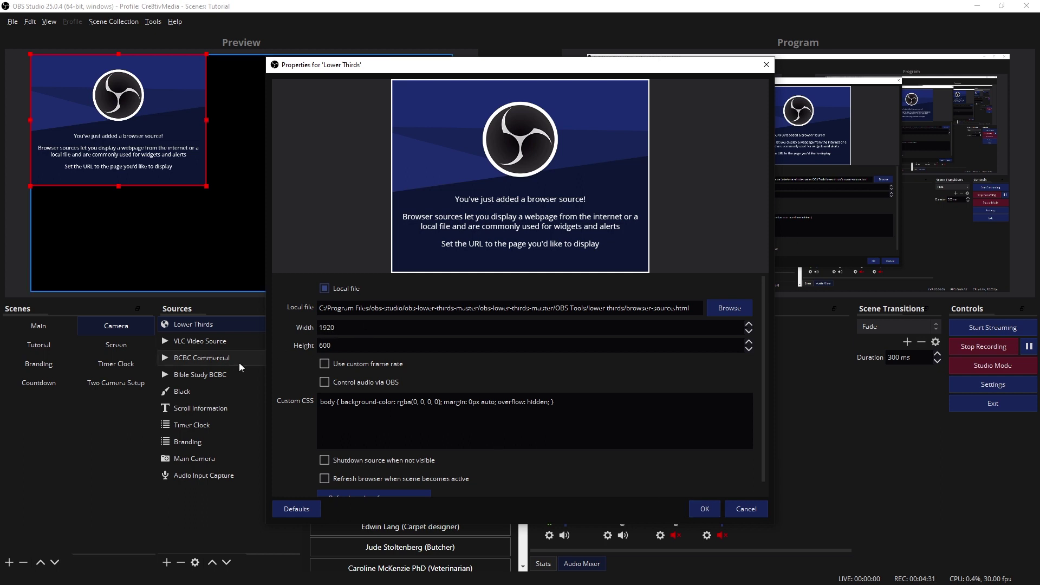
# Step: Confirm the source, load the first list entry (Accountant), then hide and re-show its lower third
pyautogui.click(704, 508)
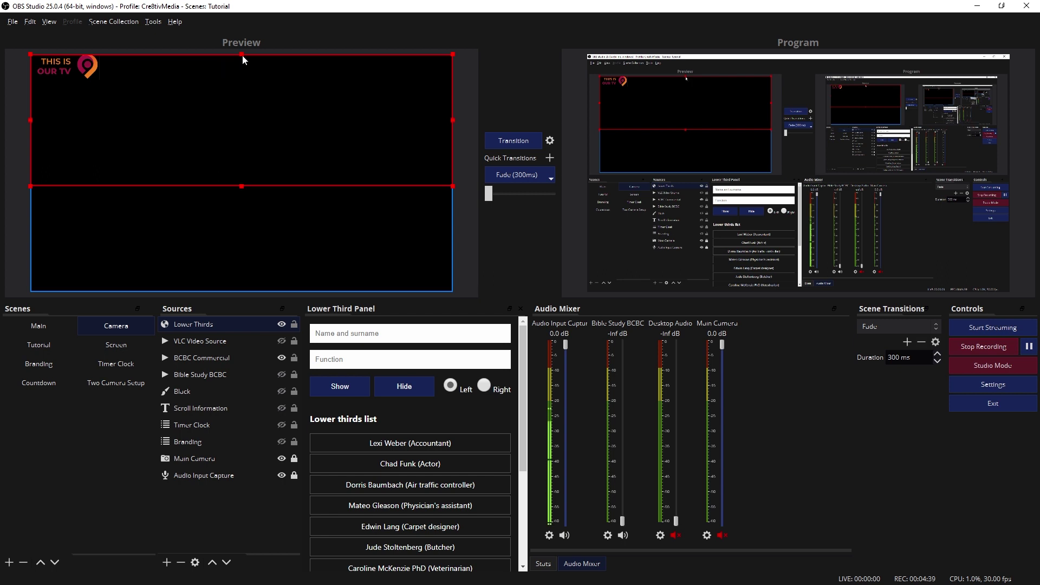
pyautogui.click(372, 448)
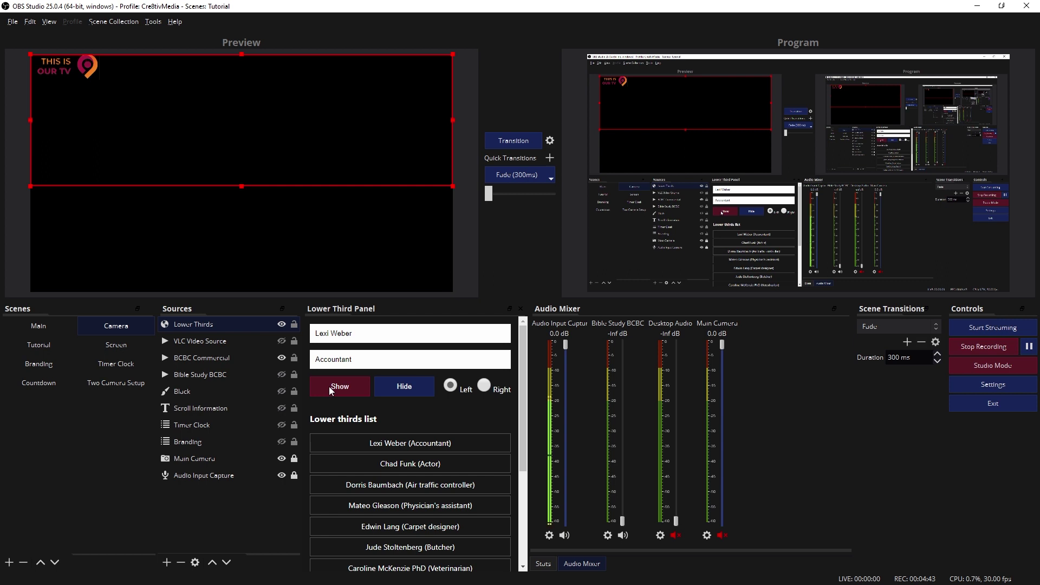
pyautogui.click(411, 394)
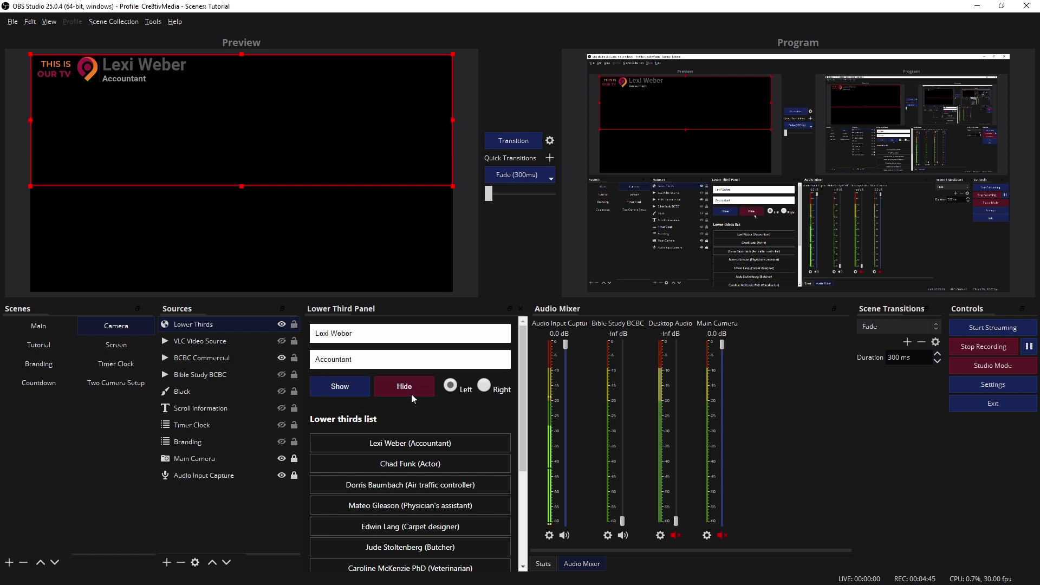
pyautogui.click(345, 387)
# Step: Copy the Lower Thirds source from the Camera scene to use in Screen
pyautogui.rightClick(205, 326)
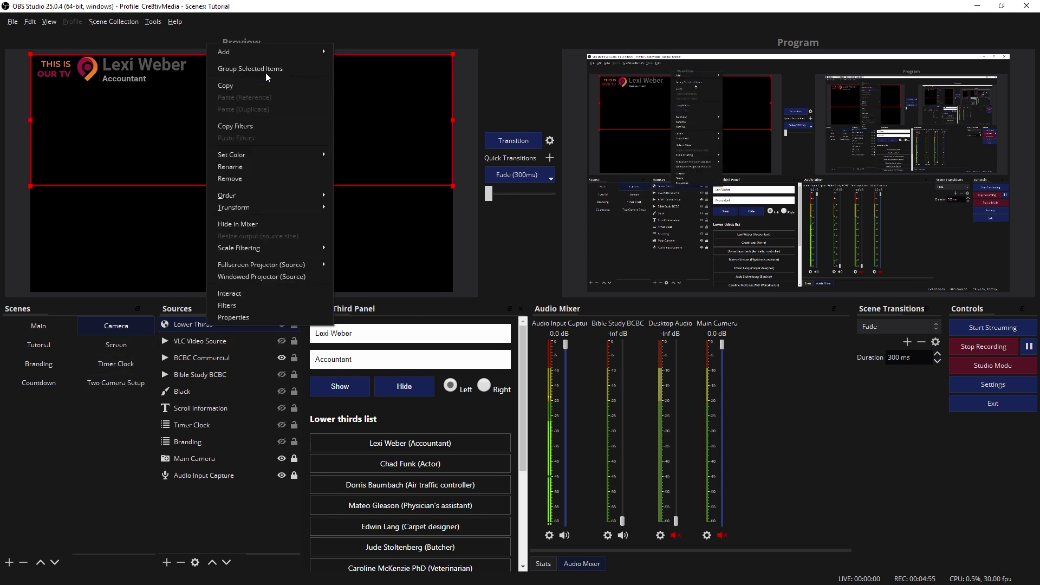
pyautogui.press('Escape')
pyautogui.click(111, 345)
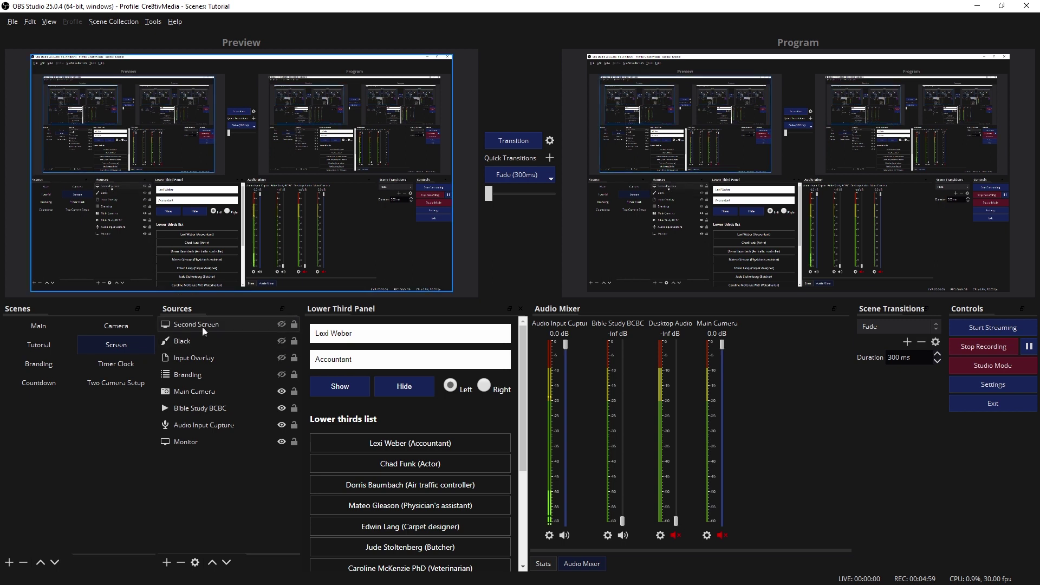
pyautogui.click(131, 325)
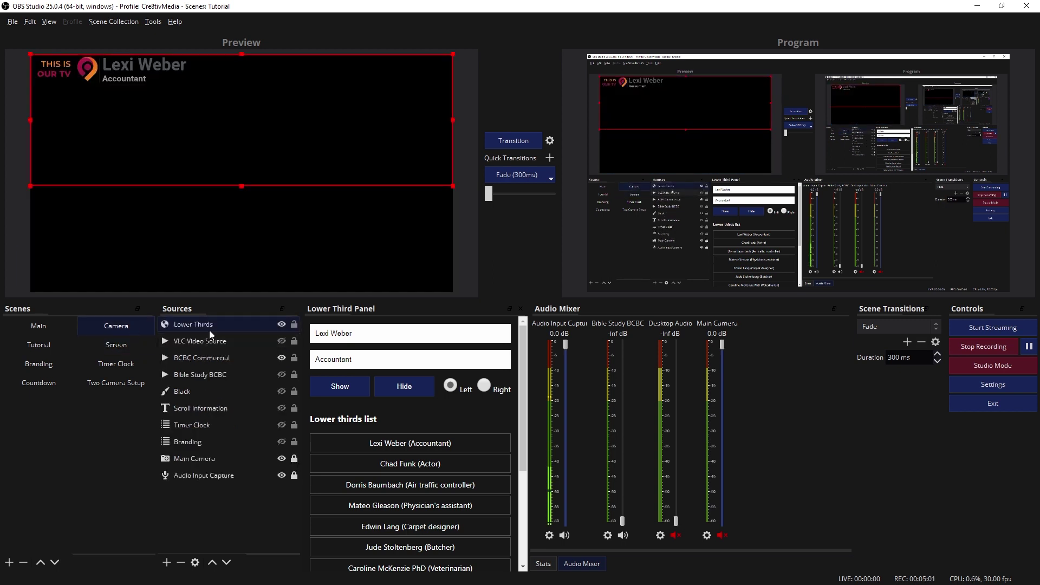
pyautogui.click(116, 345)
# Step: Paste the Lower Thirds into Screen as a reference, move it down, and send it live
pyautogui.rightClick(195, 490)
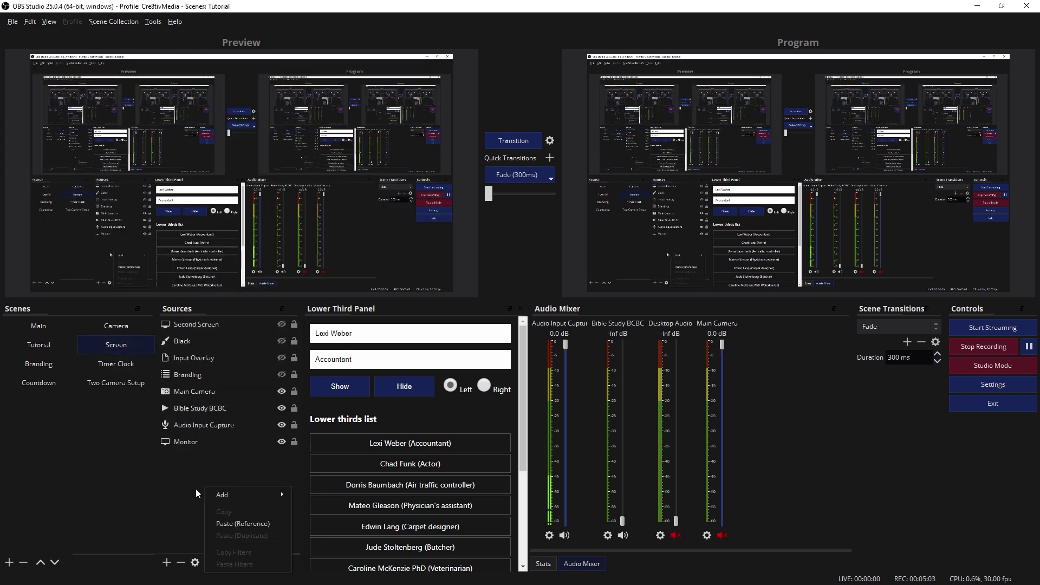
pyautogui.moveTo(237, 495)
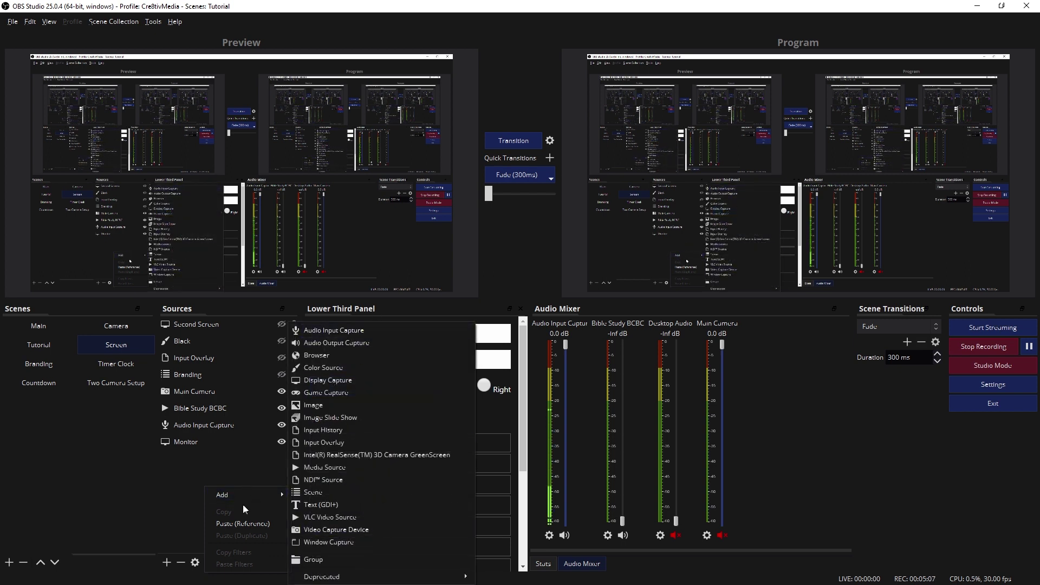
pyautogui.click(239, 523)
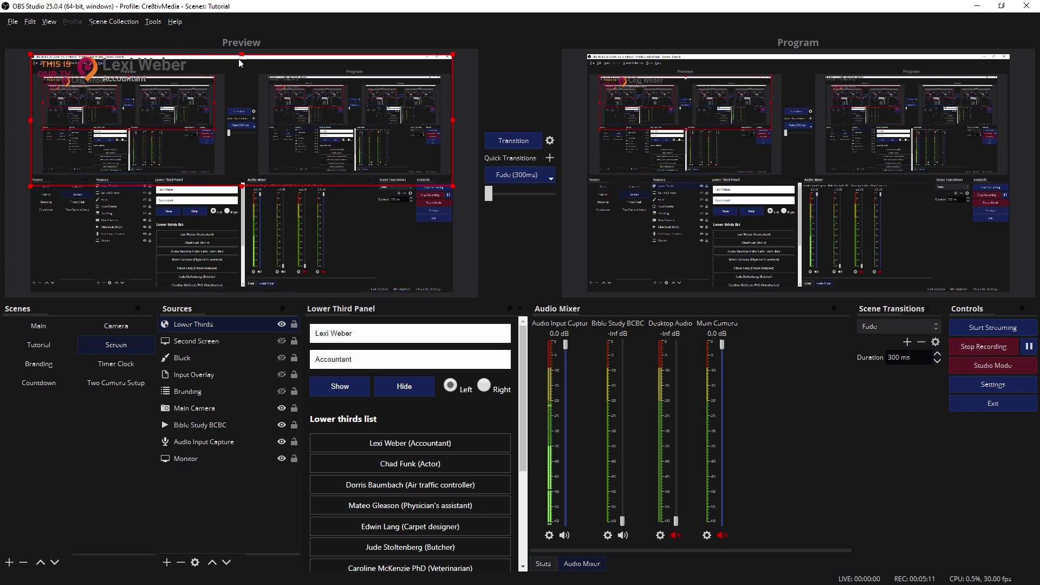
pyautogui.moveTo(241, 56); pyautogui.dragTo(242, 218)
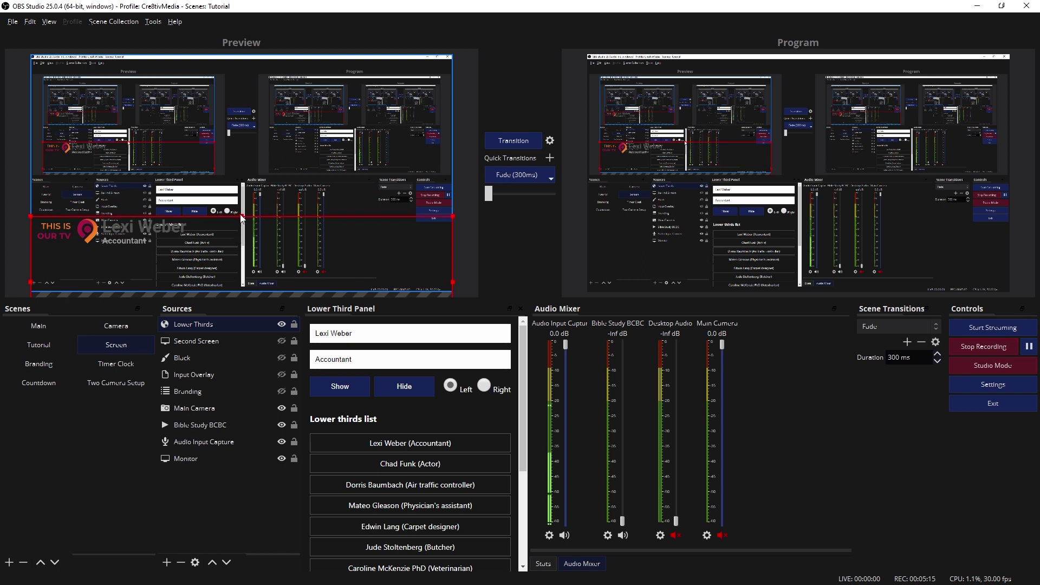
pyautogui.click(509, 142)
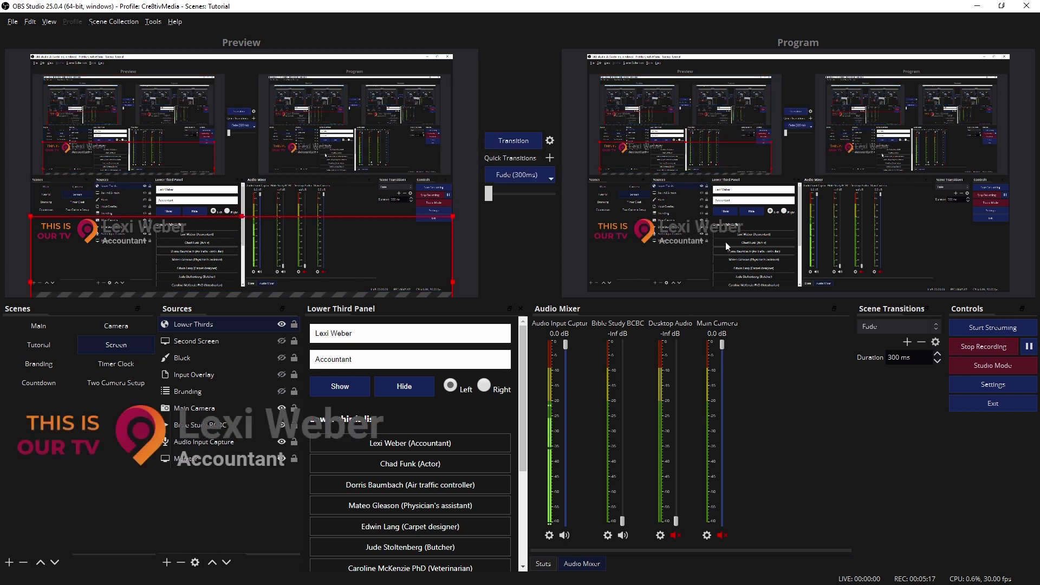
# Step: Add the existing 'Black' colour source to the Screen scene
pyautogui.click(166, 562)
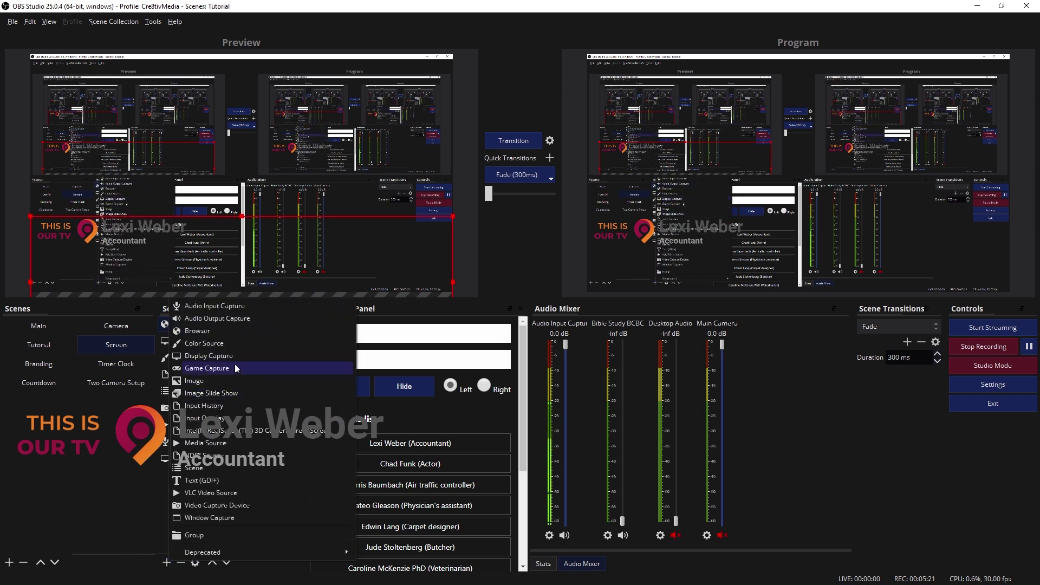
pyautogui.click(237, 343)
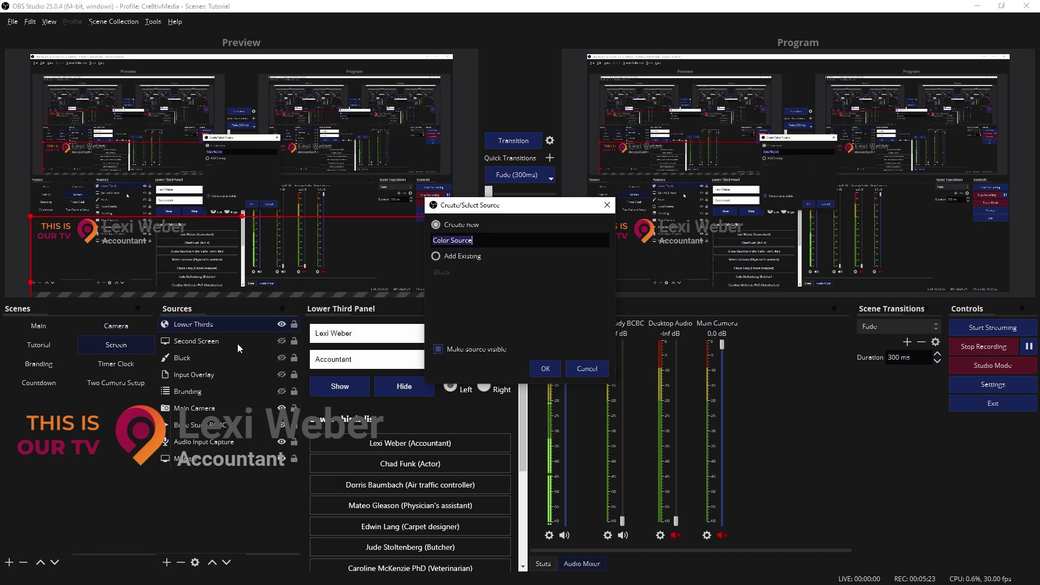
pyautogui.click(436, 256)
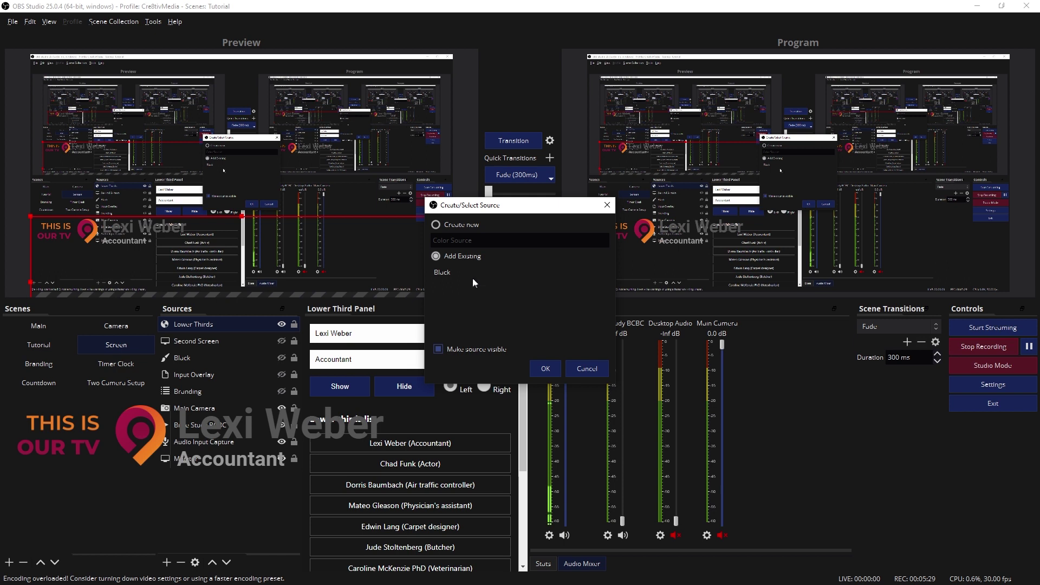
pyautogui.click(542, 368)
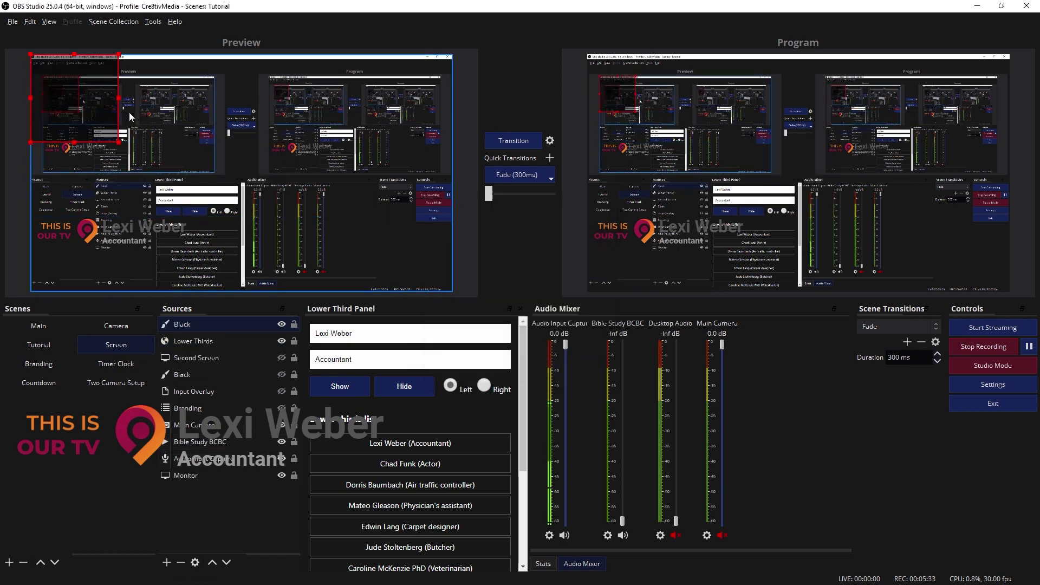
# Step: Size the Black panel to the lower-left area and layer it beneath Lower Thirds
pyautogui.moveTo(121, 107); pyautogui.dragTo(211, 91)
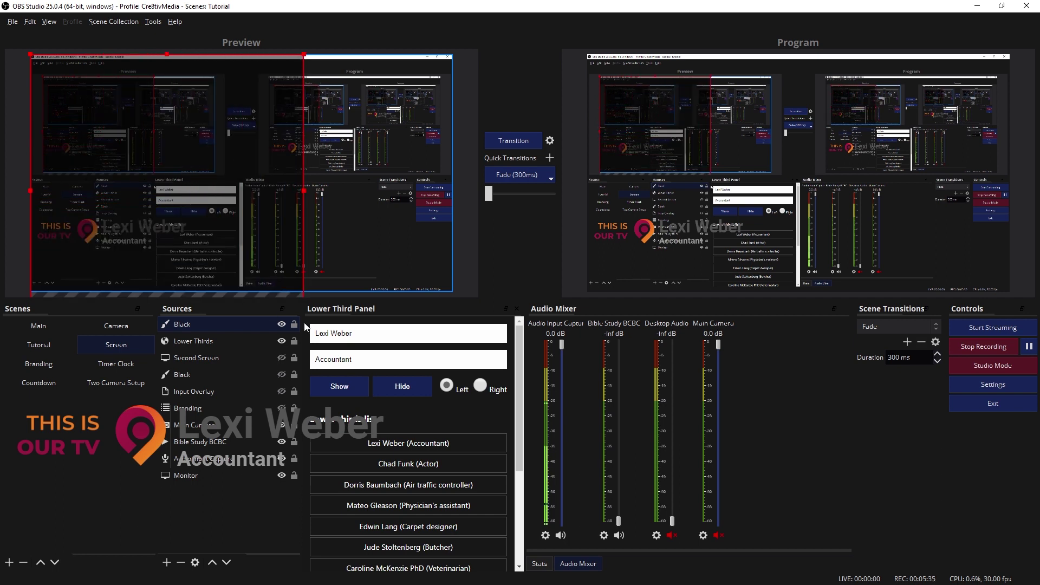
pyautogui.moveTo(167, 53); pyautogui.dragTo(174, 99)
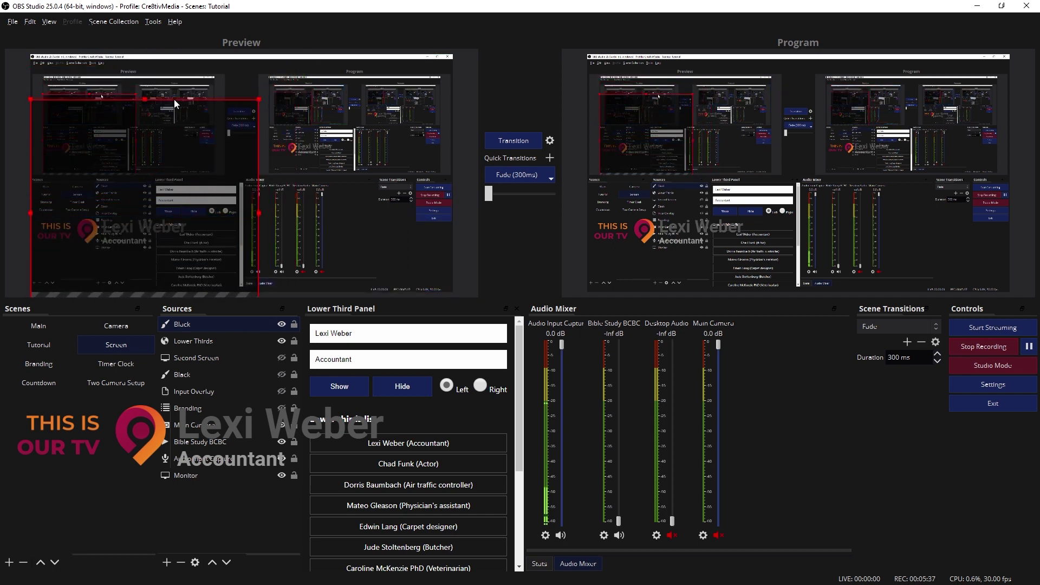
pyautogui.moveTo(218, 326); pyautogui.dragTo(219, 356)
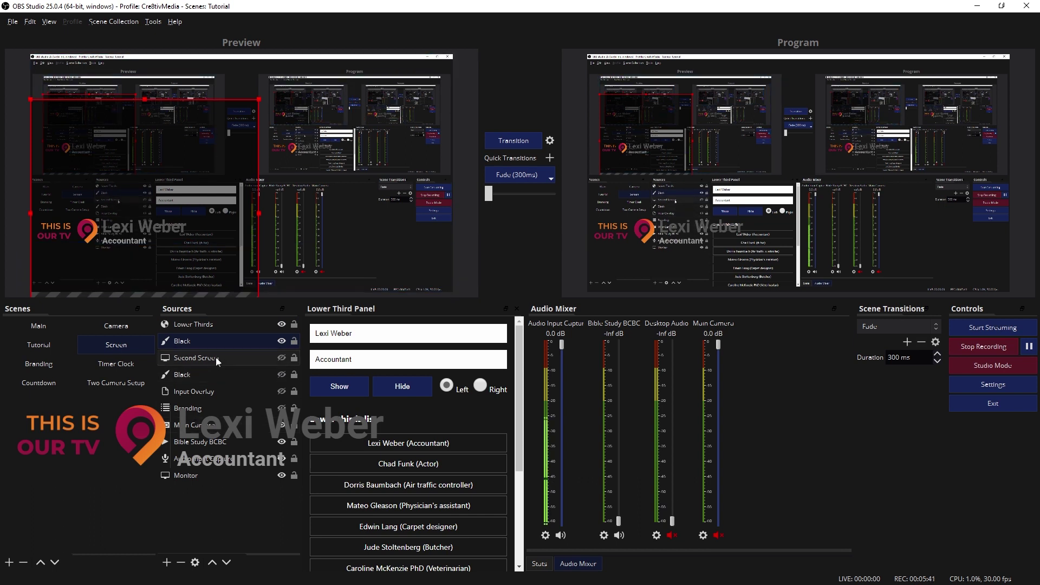
# Step: Toggle the Color Correction filter on the Black source
pyautogui.rightClick(219, 343)
pyautogui.click(260, 322)
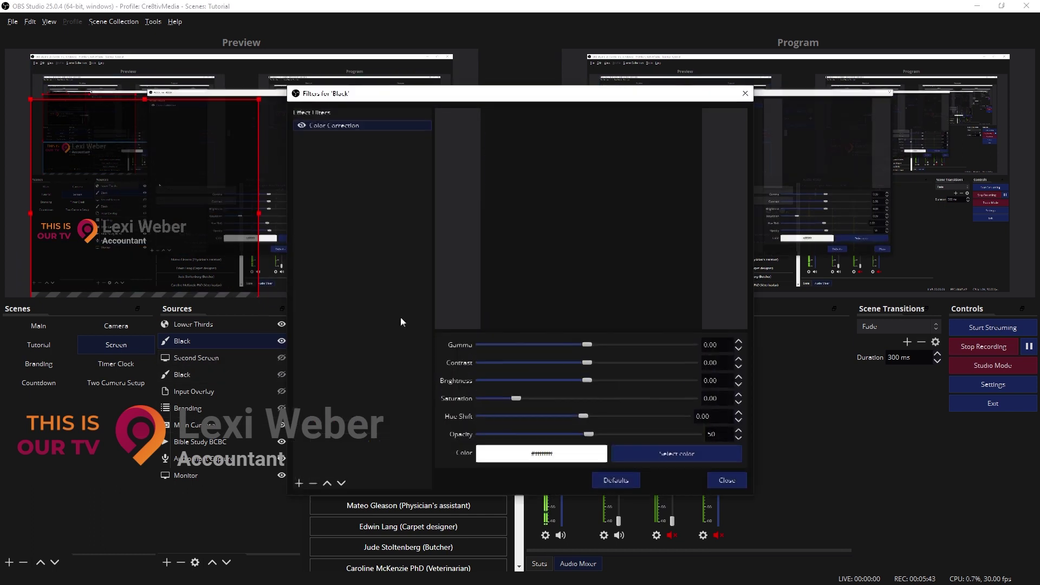
pyautogui.click(302, 126)
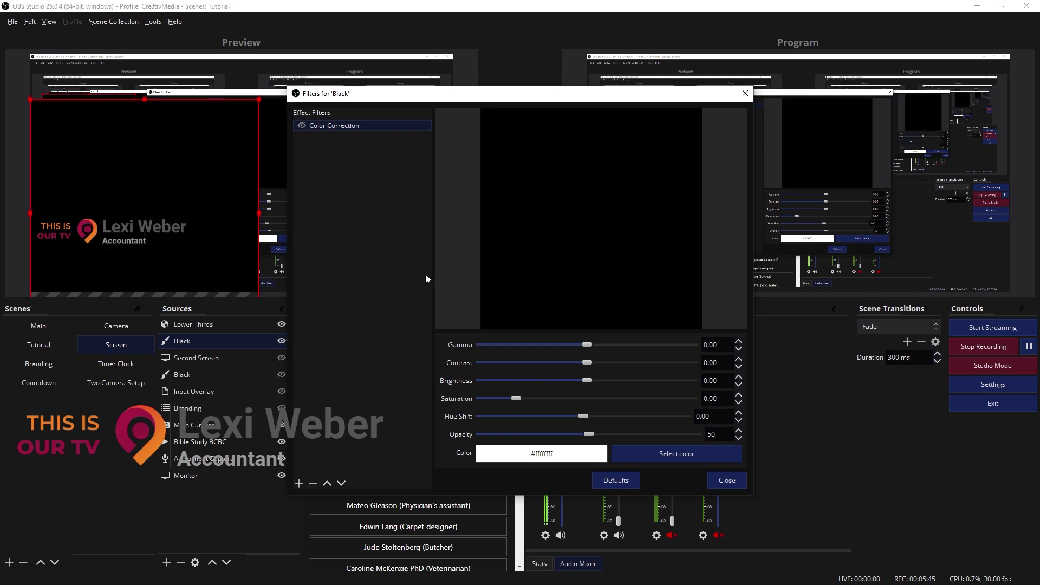
pyautogui.click(727, 480)
pyautogui.click(518, 138)
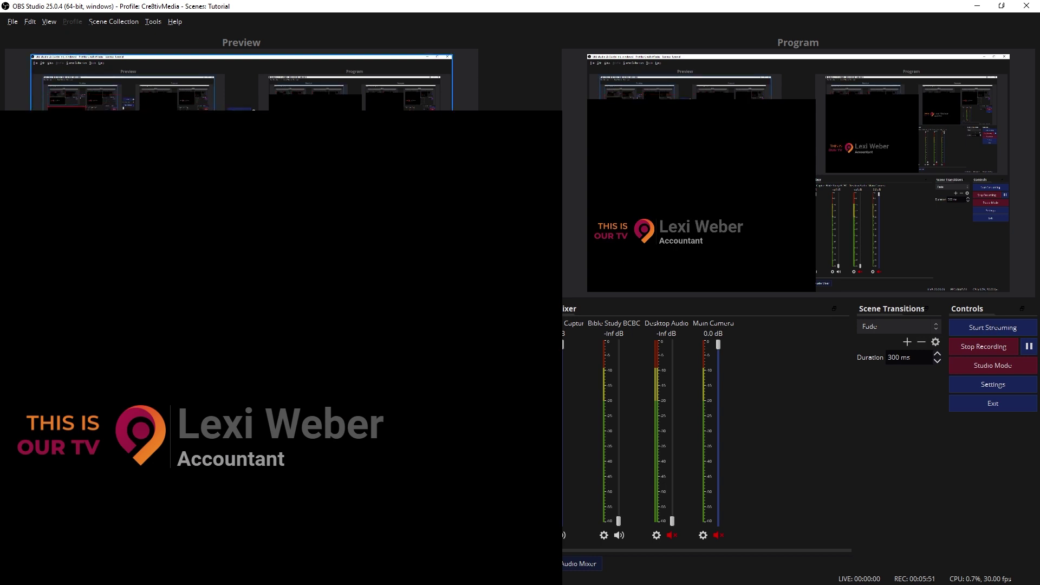
# Step: Send the black panel live and replace the lower-third name with 'Your Name'
pyautogui.click(518, 141)
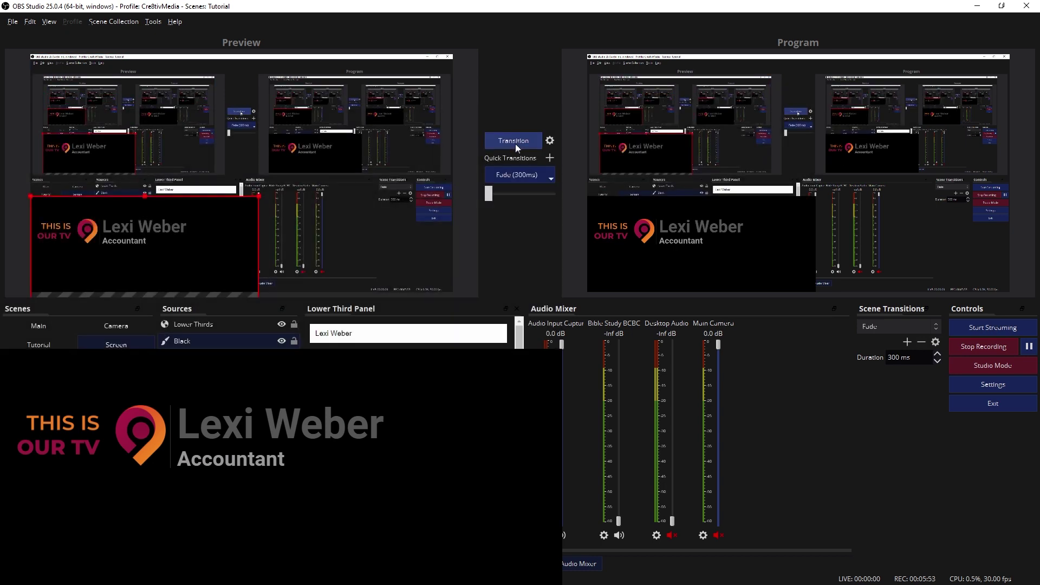
pyautogui.moveTo(374, 333); pyautogui.dragTo(245, 339)
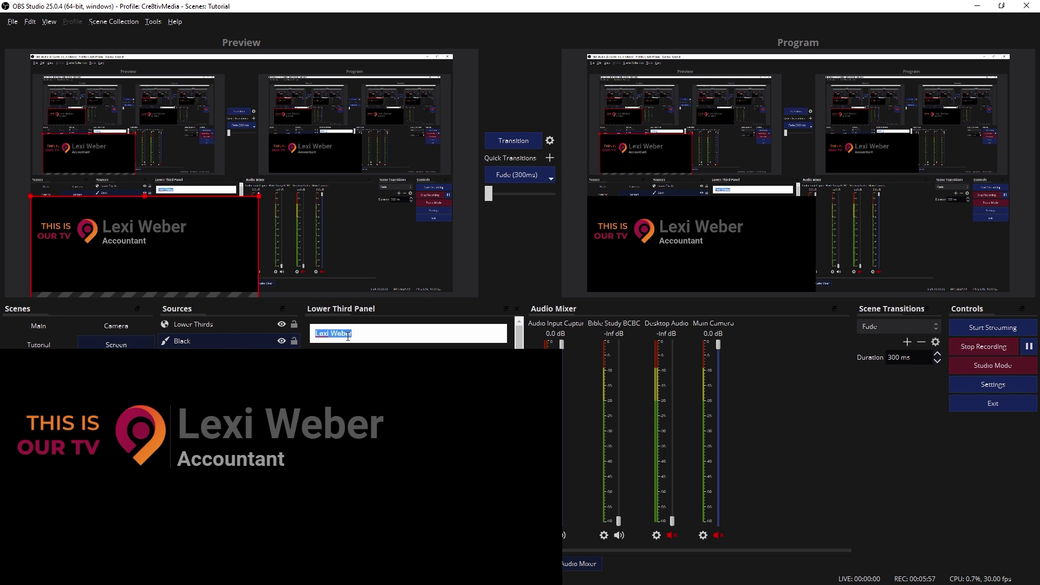
pyautogui.write('Your Name')
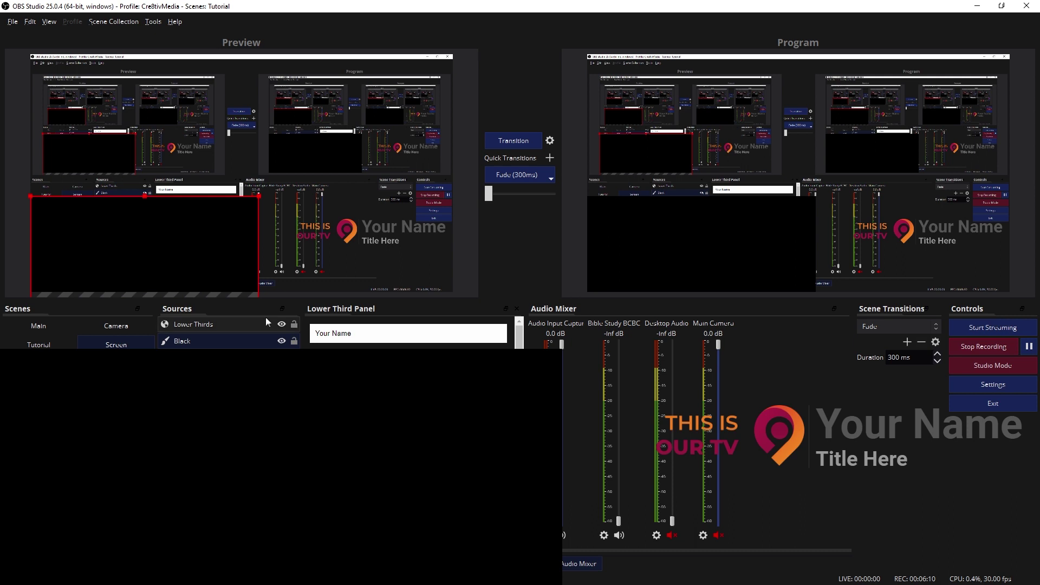
# Step: Stretch the Black panel across the bottom strip and send it live
pyautogui.click(259, 218)
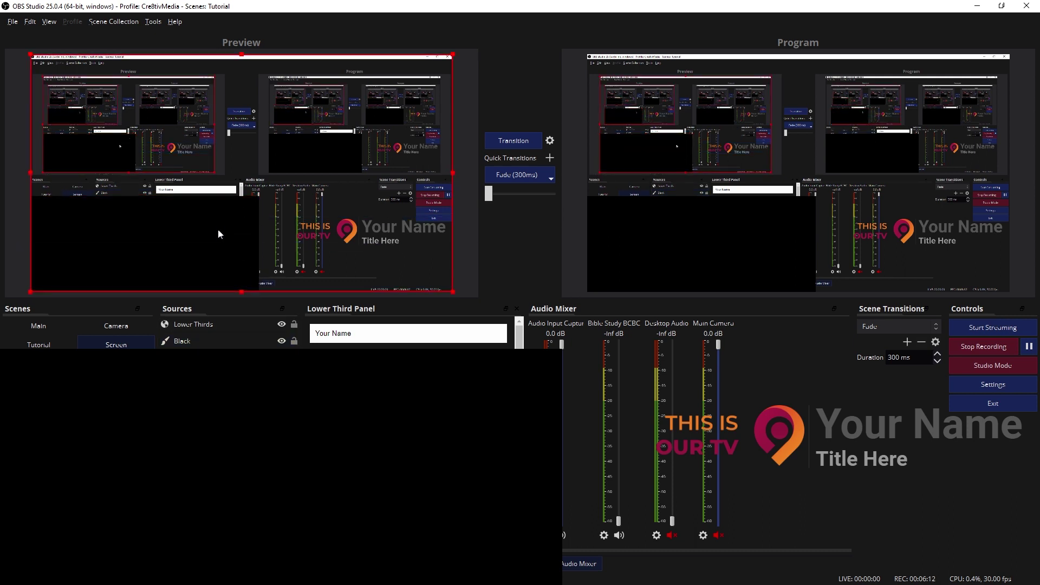
pyautogui.click(217, 340)
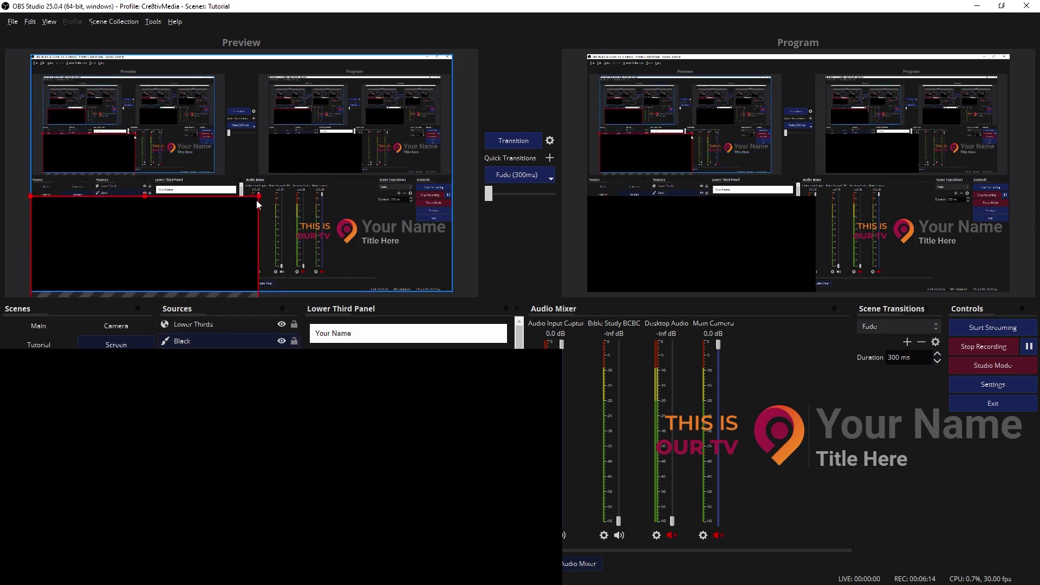
pyautogui.moveTo(259, 197); pyautogui.dragTo(473, 210)
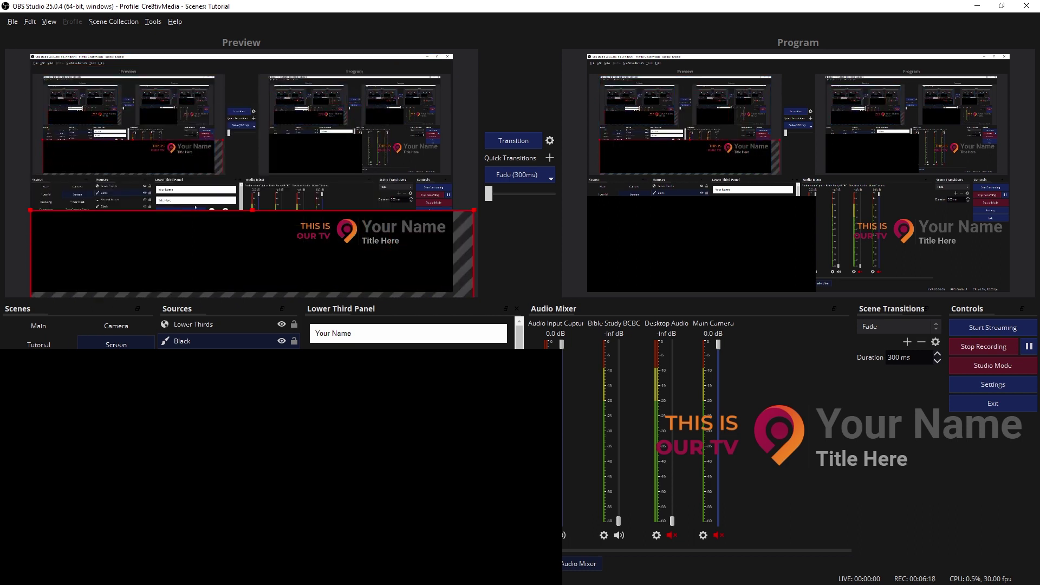
pyautogui.click(499, 142)
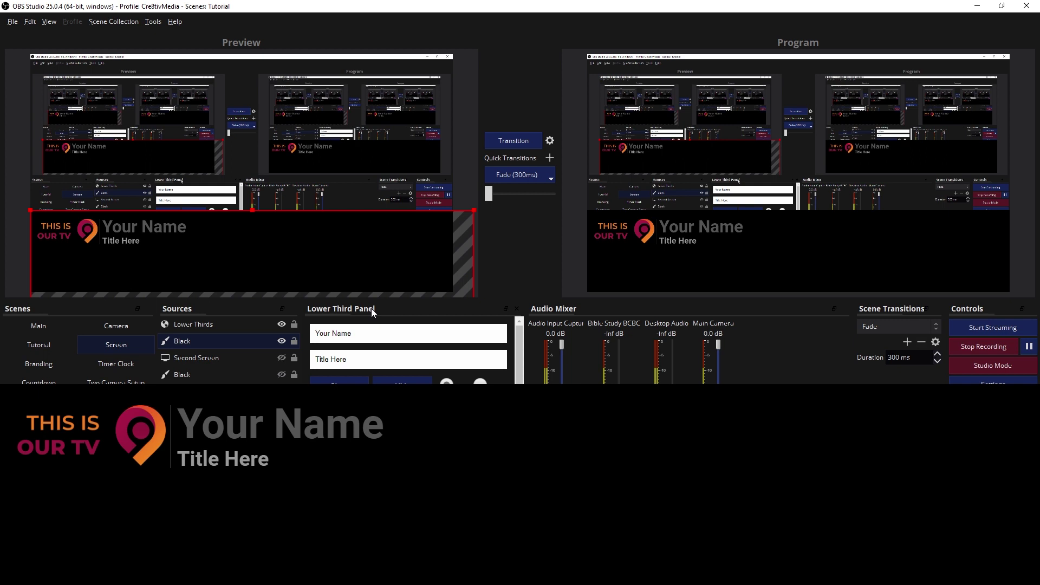
pyautogui.rightClick(390, 307)
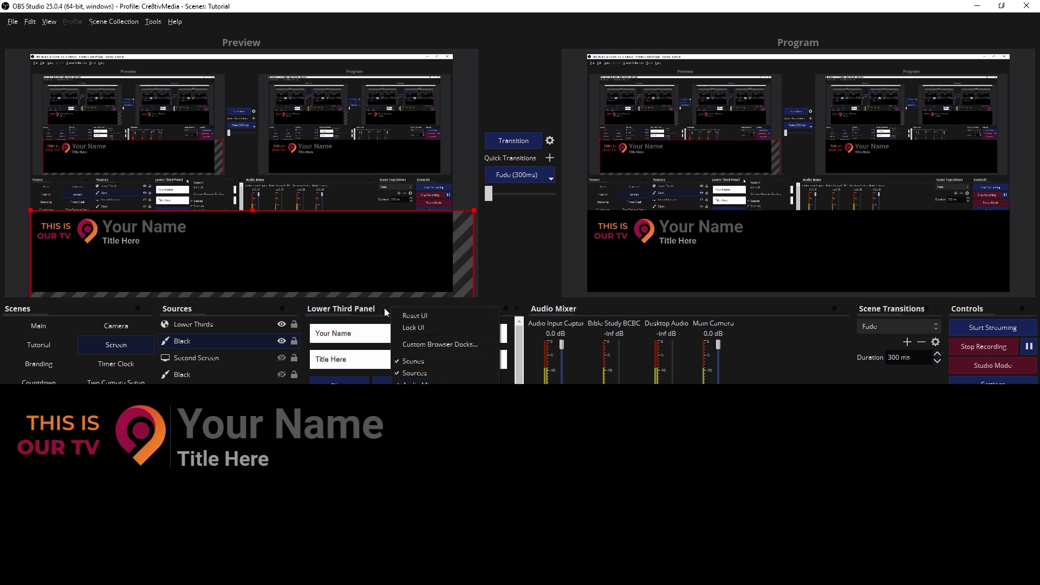
pyautogui.click(380, 310)
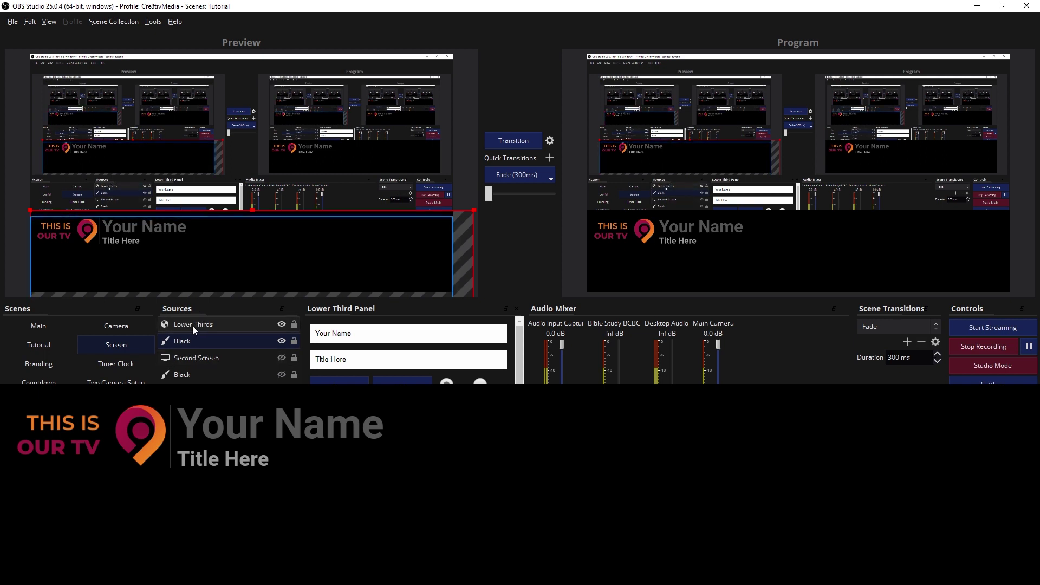
pyautogui.doubleClick(193, 325)
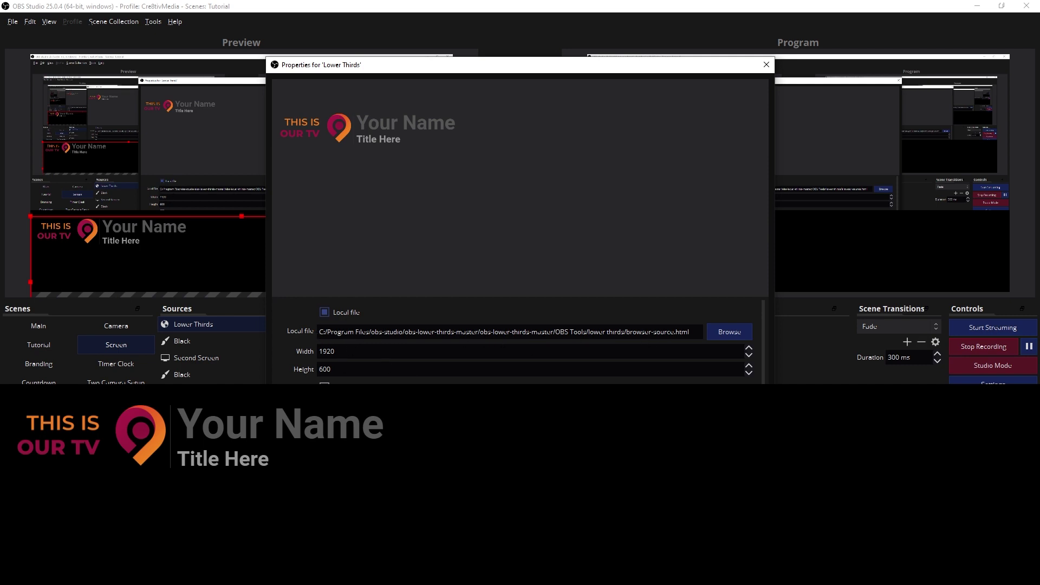
pyautogui.scroll(-1, 517, 346)
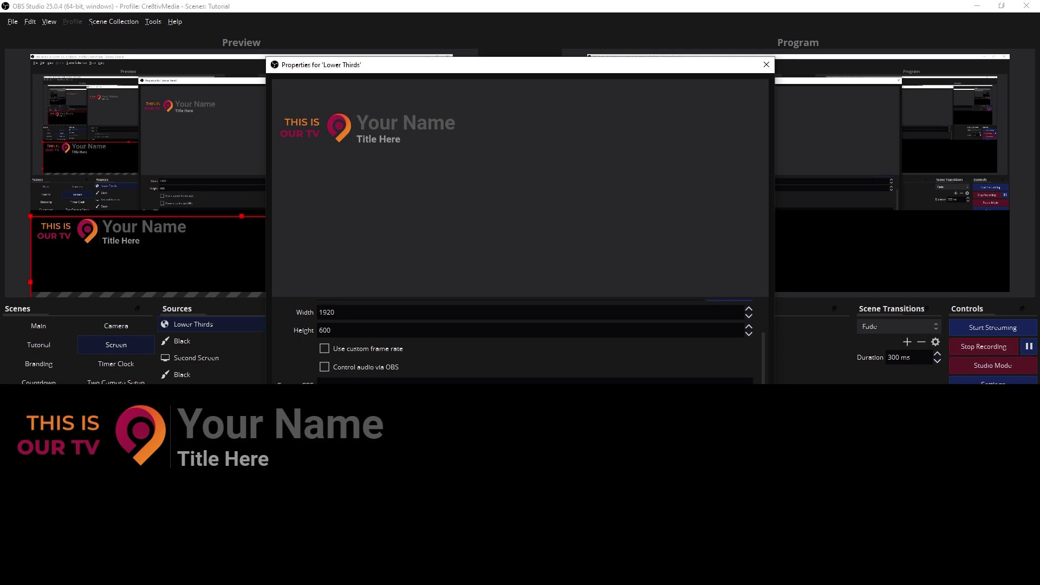
pyautogui.press('Return')
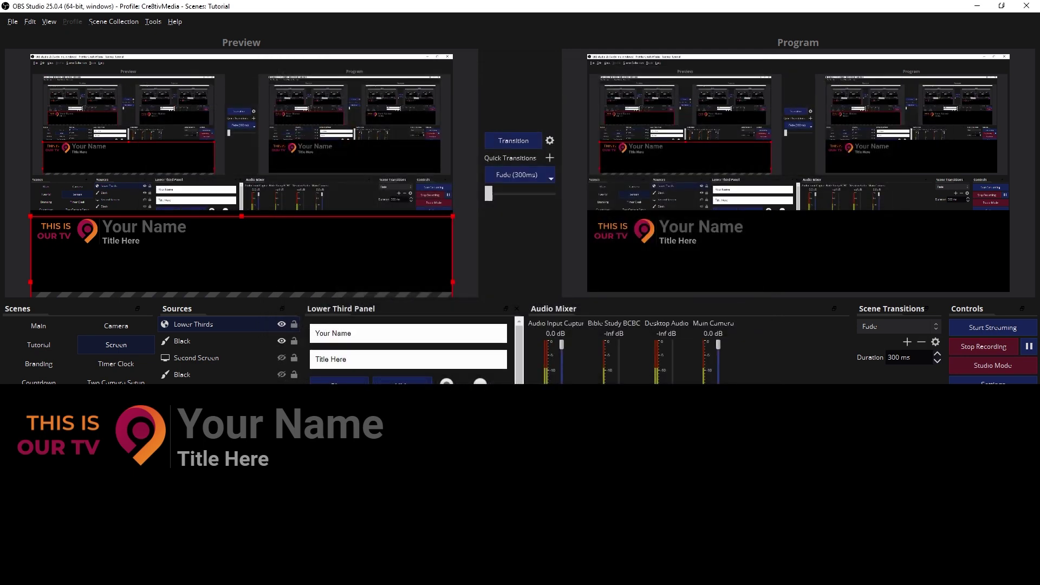